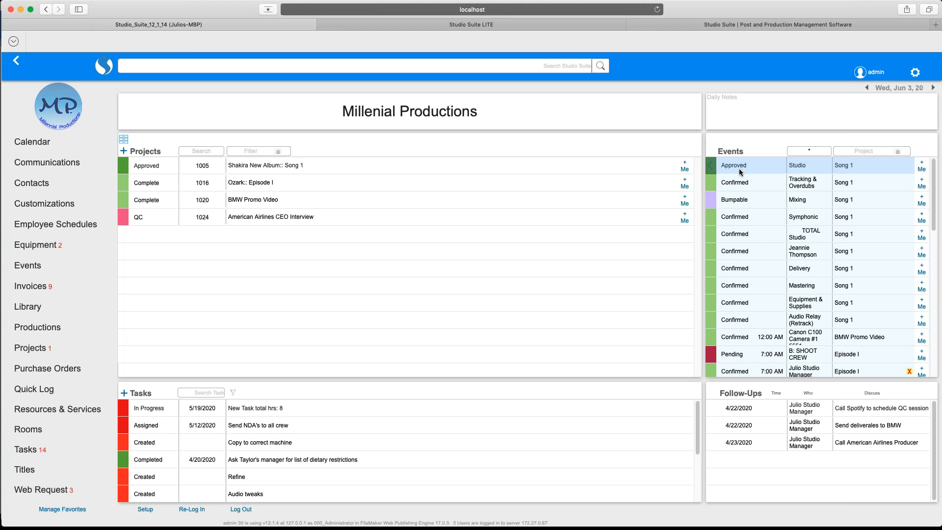
Switch to the desktop FileMaker Pro Studio Suite window.
mouse_move(739, 169)
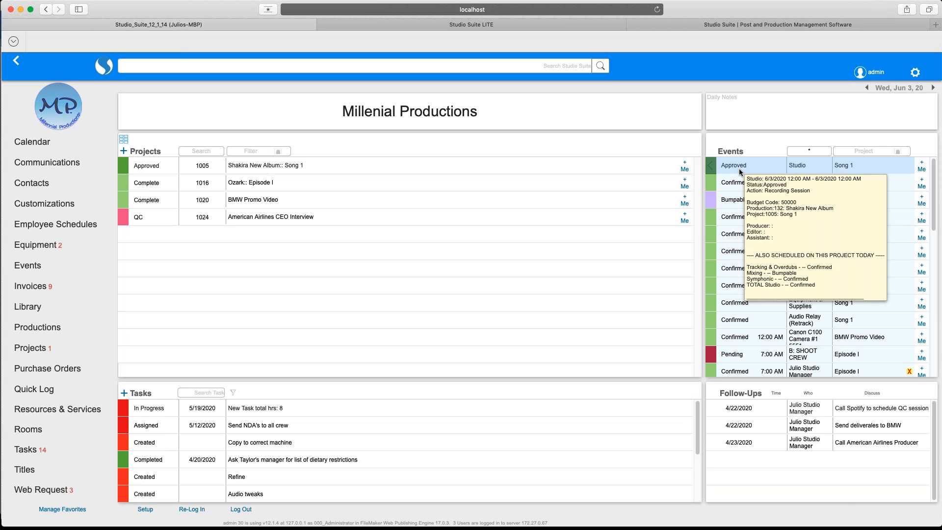
mouse_move(451, 169)
mouse_move(428, 215)
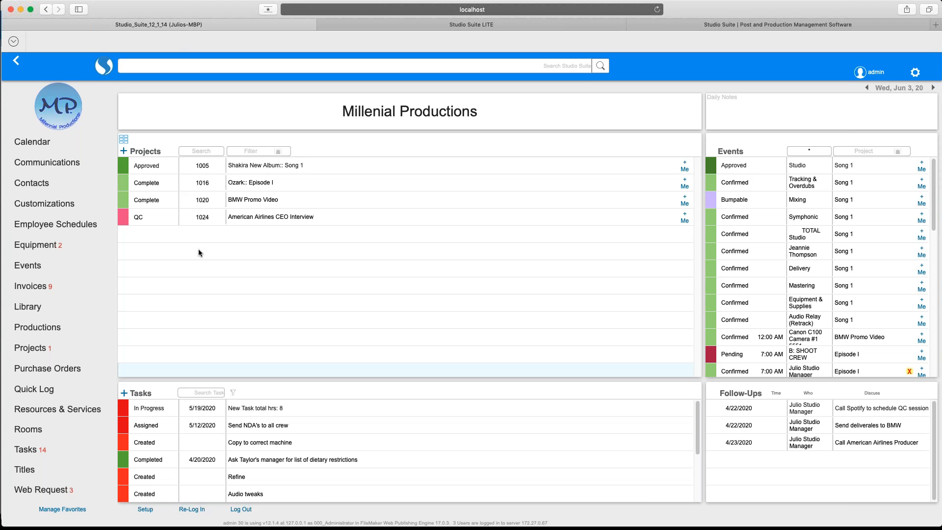
key("super+Tab")
key("super+Tab")
key("super+Tab")
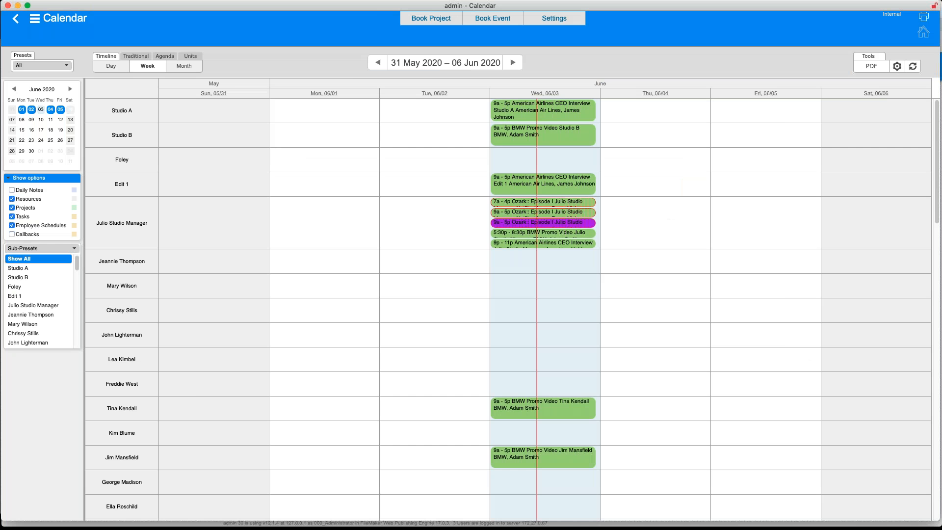
key("super+grave")
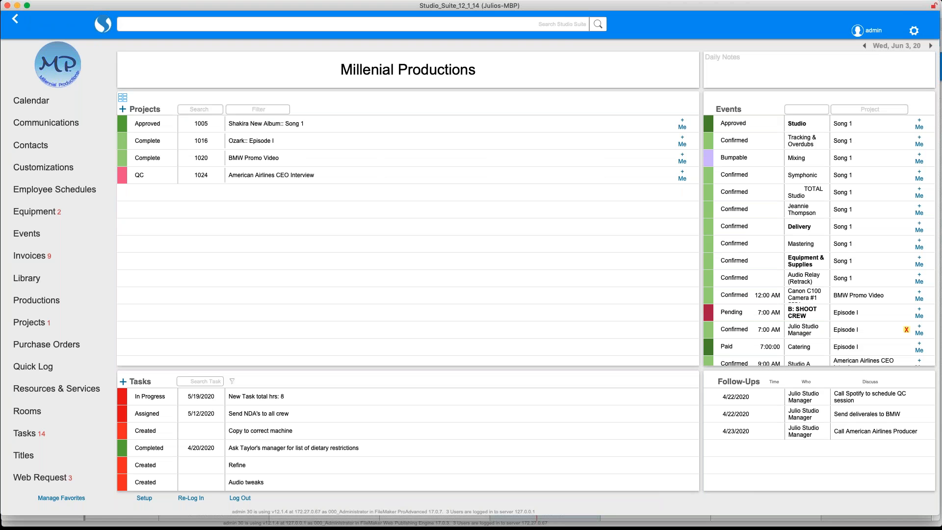
Glance at the 13-record Projects list, then return to the Millenial Productions Home dashboard.
left_click(68, 323)
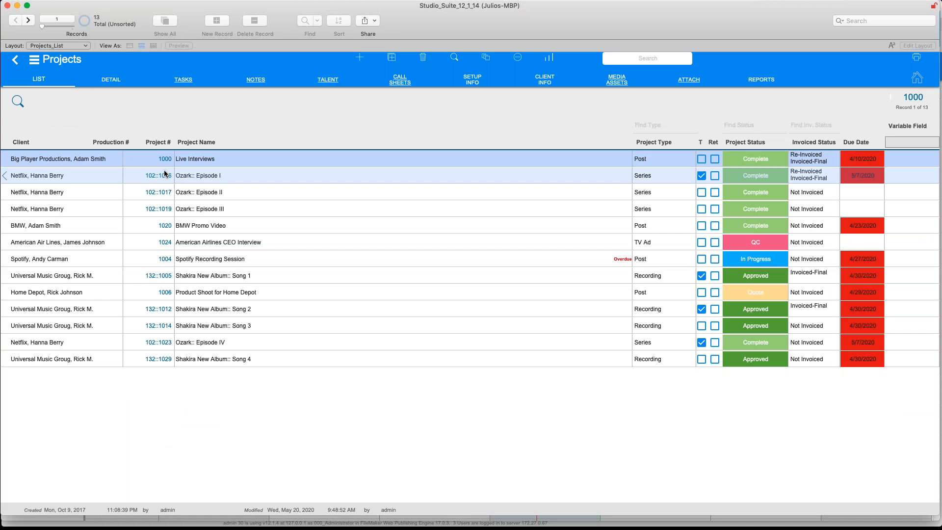
left_click(34, 60)
left_click(123, 264)
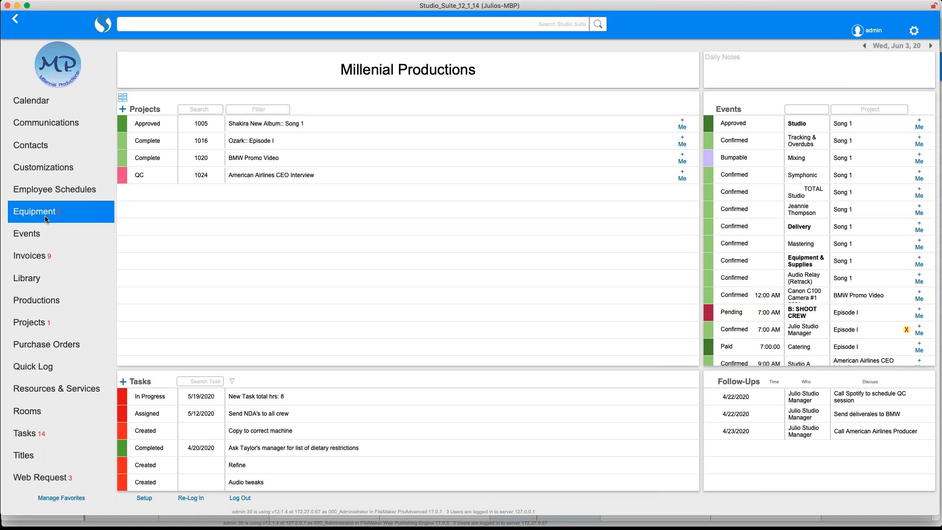
Open the Live Interviews: Studio A event and step through its Detail, Work Order and Attach tabs.
left_click(42, 228)
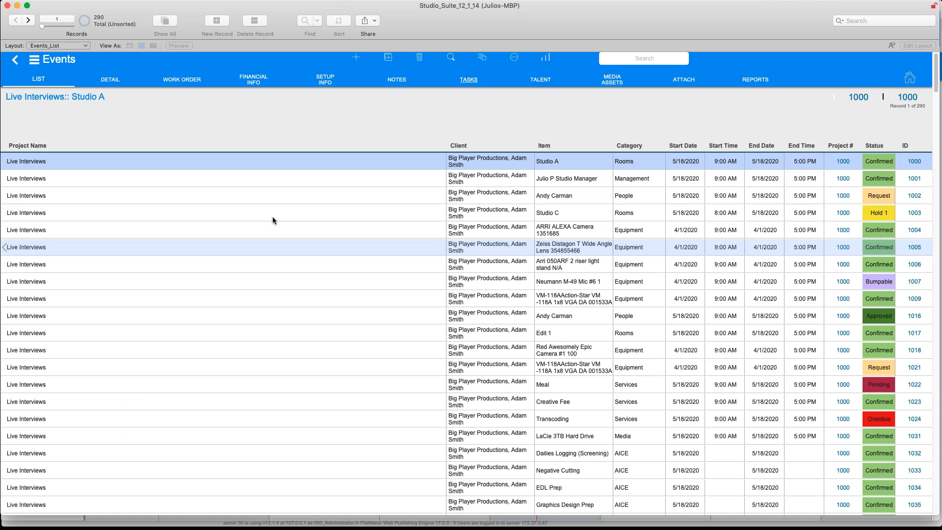
left_click(122, 82)
left_click(183, 79)
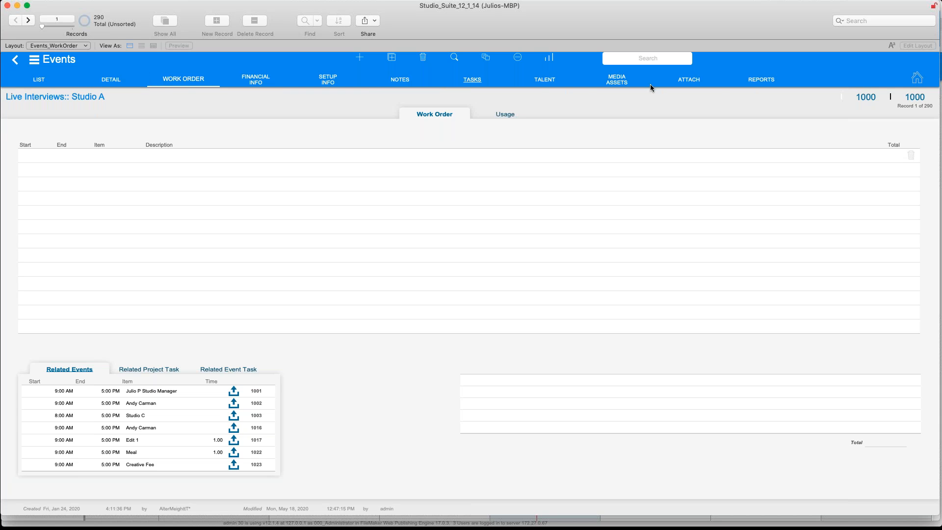
left_click(669, 81)
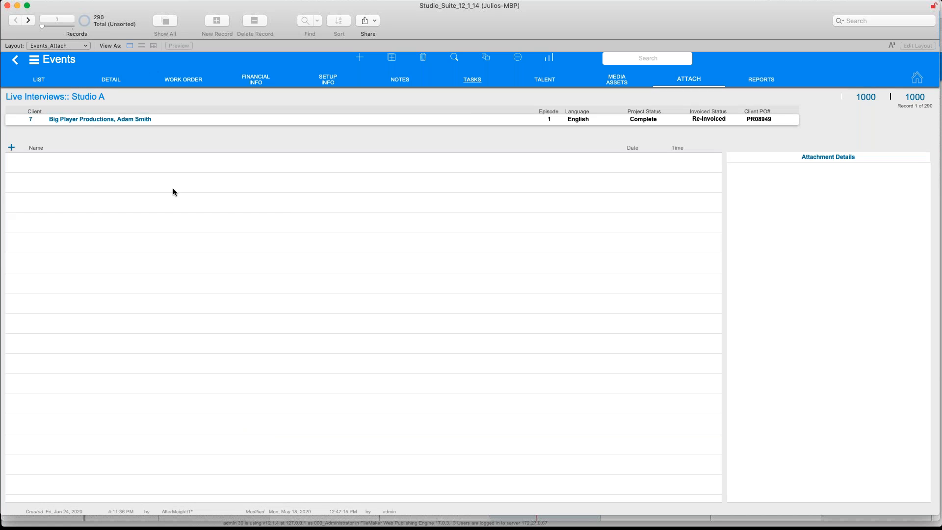
left_click(11, 147)
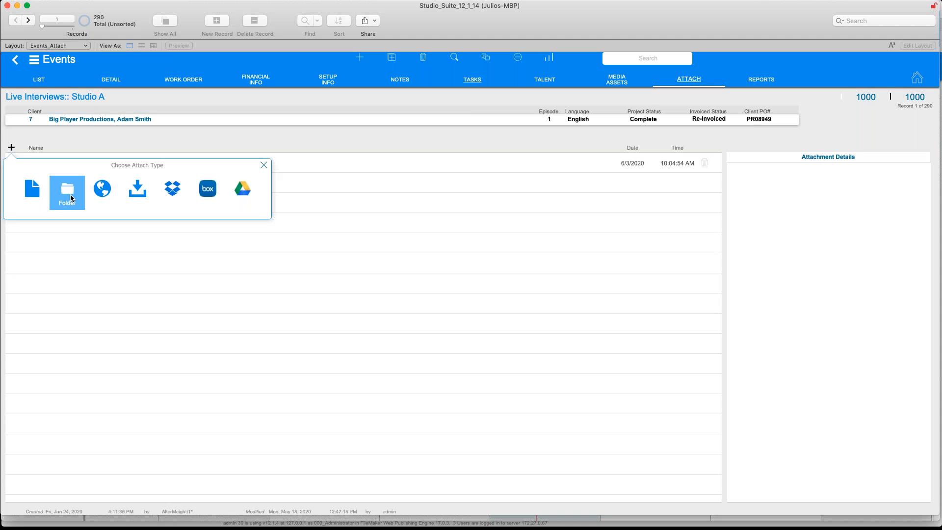
left_click(246, 296)
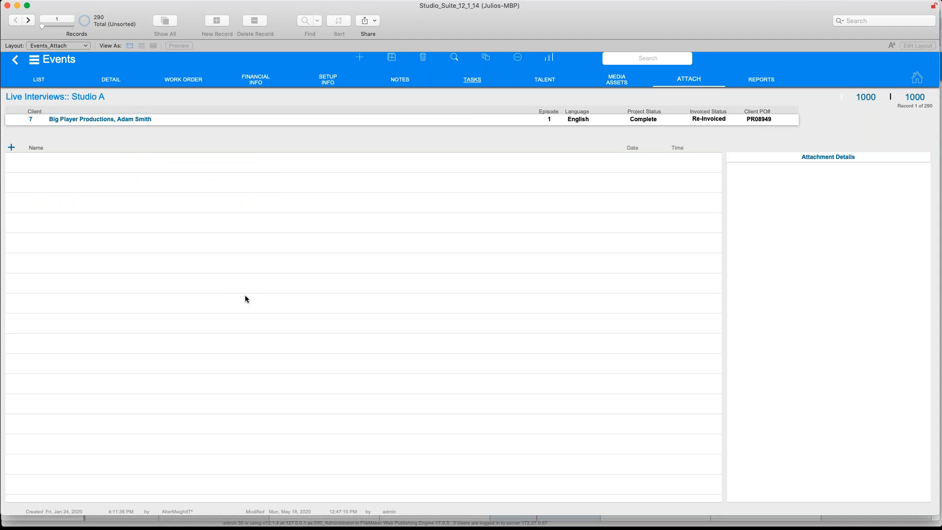
key("super+Tab")
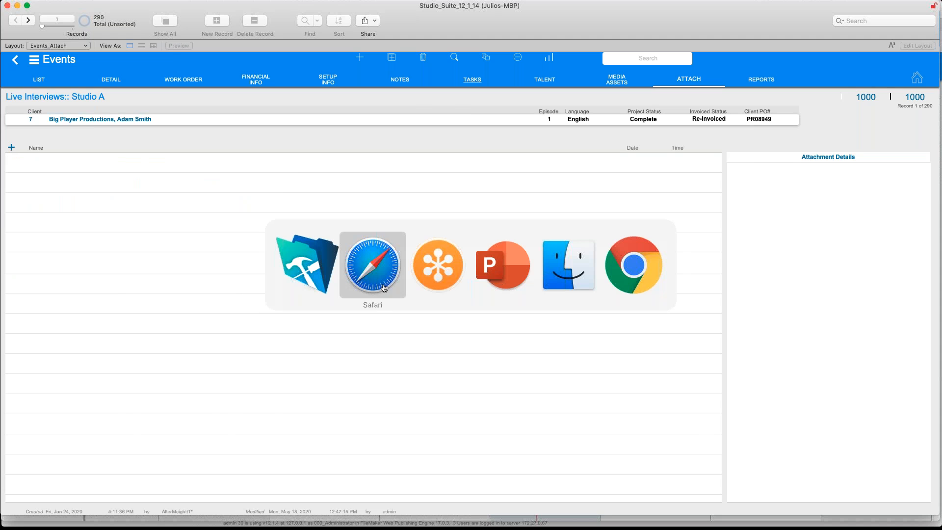
In the Safari WebDirect session, toggle Events in Manage Favorites and close the favorites editor.
left_click(384, 287)
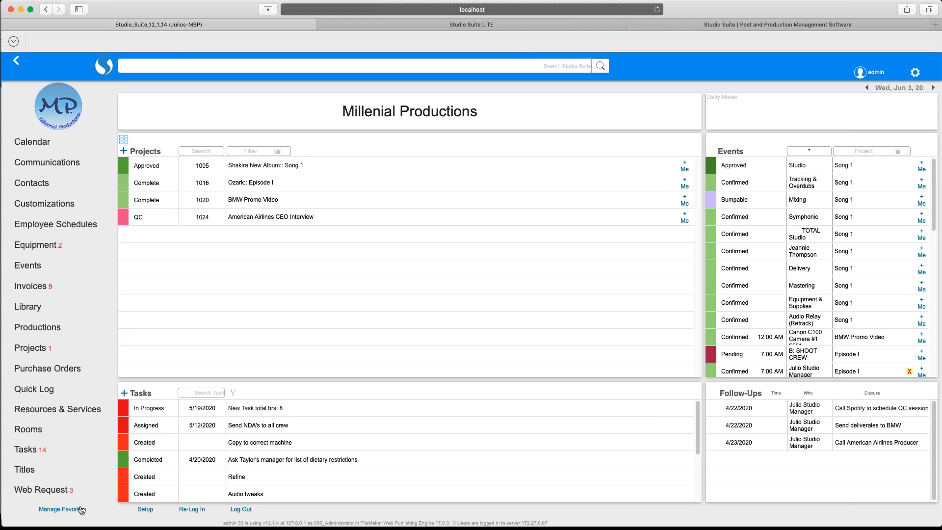
left_click(62, 509)
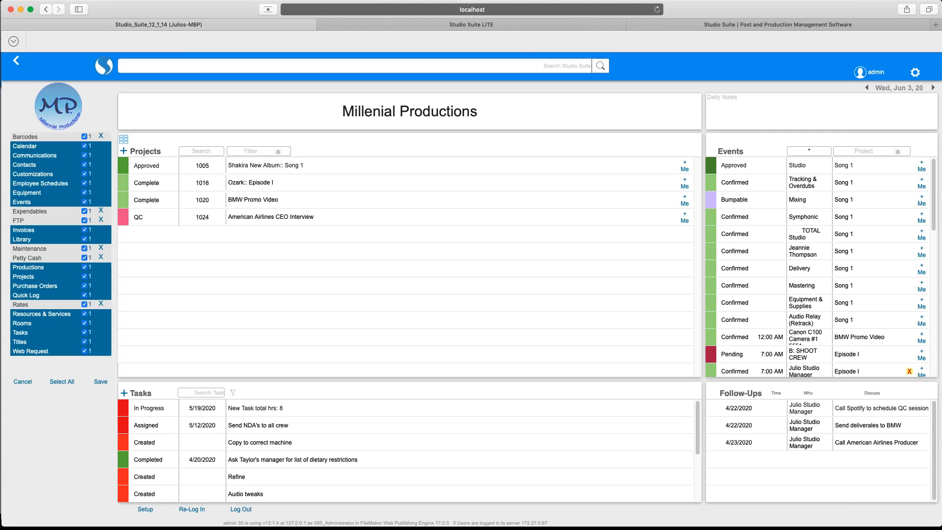
left_click(49, 203)
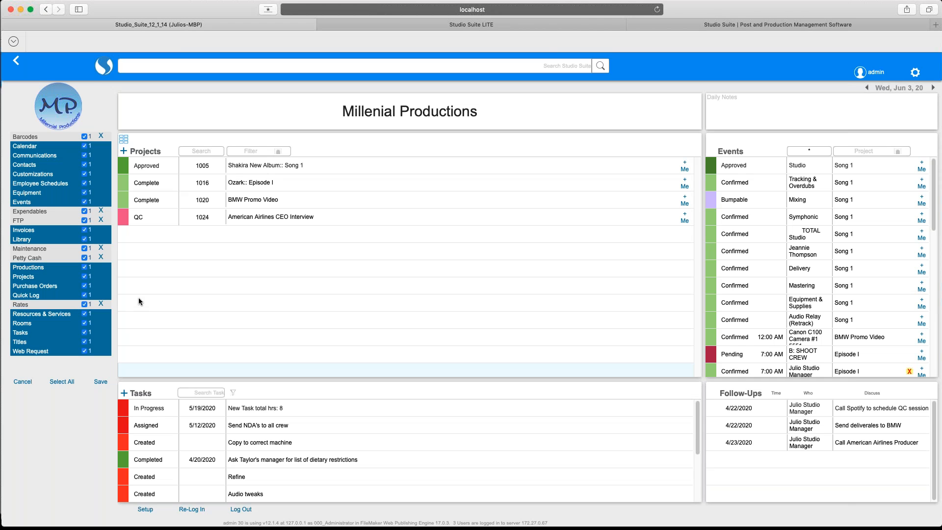
left_click(22, 382)
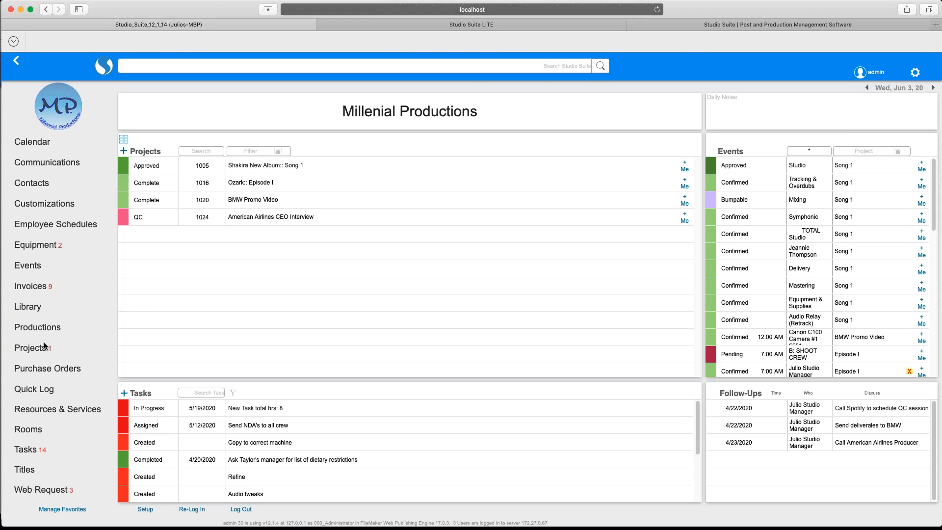
left_click(30, 348)
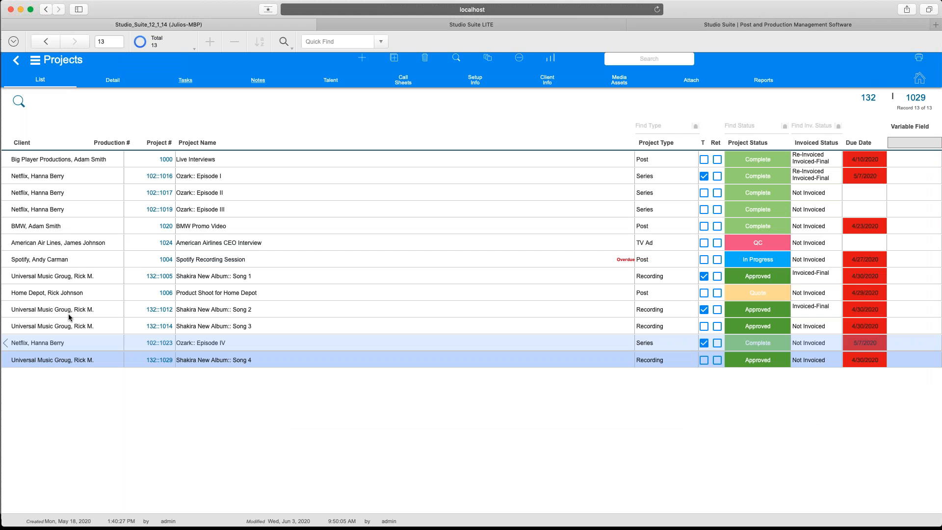
Add a new Budget Project named 'Web Browser example' with Millenial Productions as client.
left_click(361, 60)
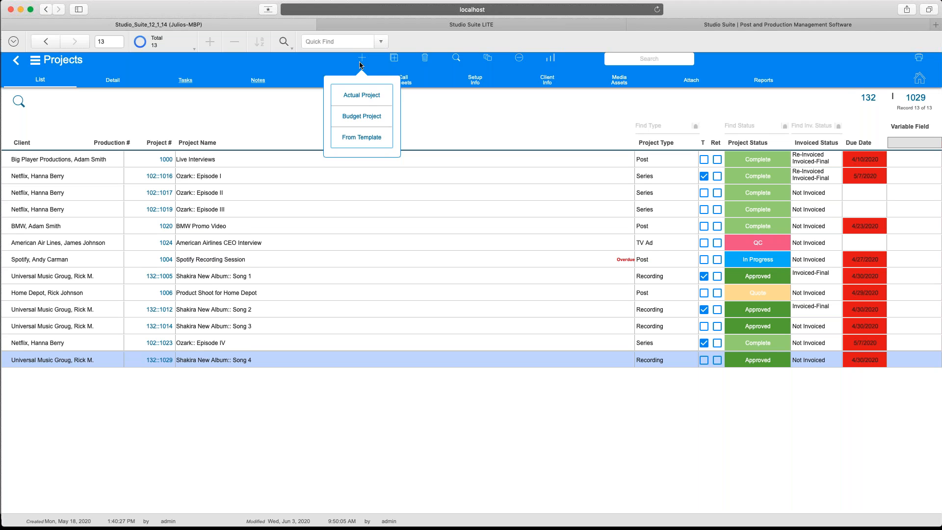
left_click(367, 118)
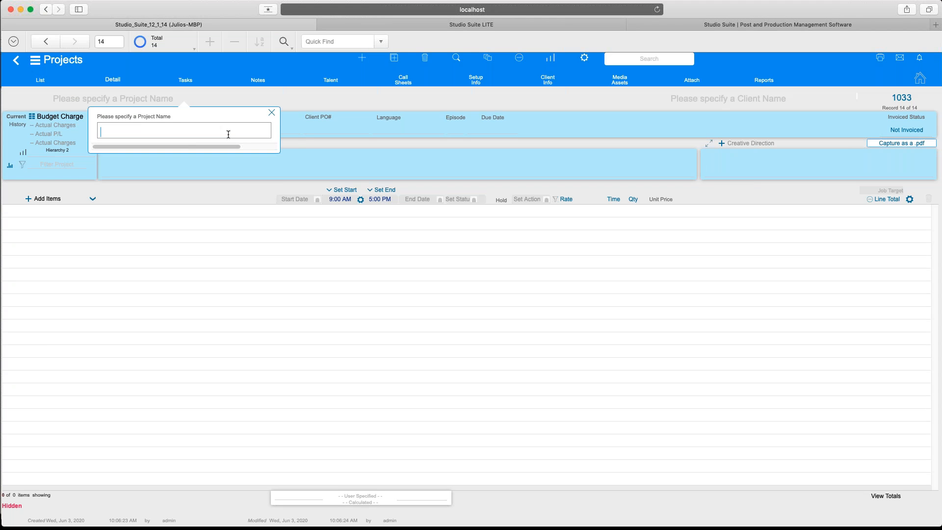
type("Web Browser example")
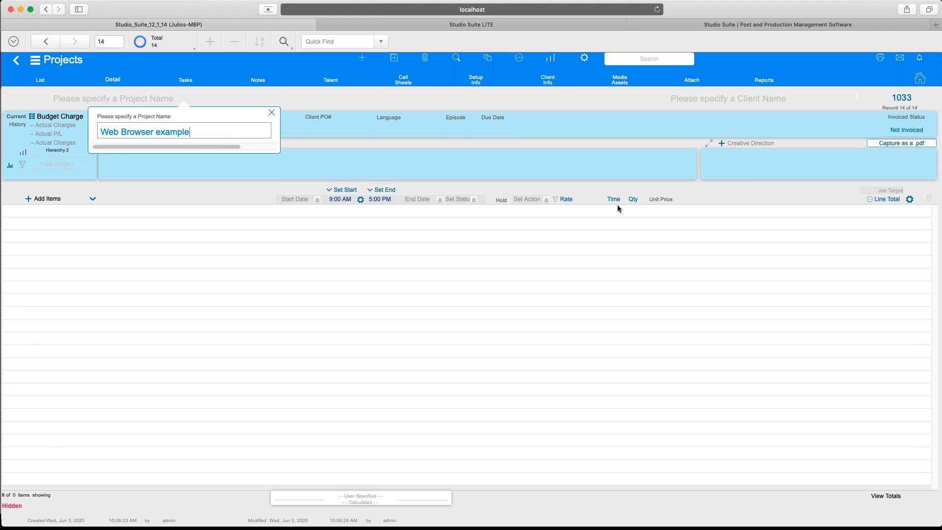
left_click(702, 107)
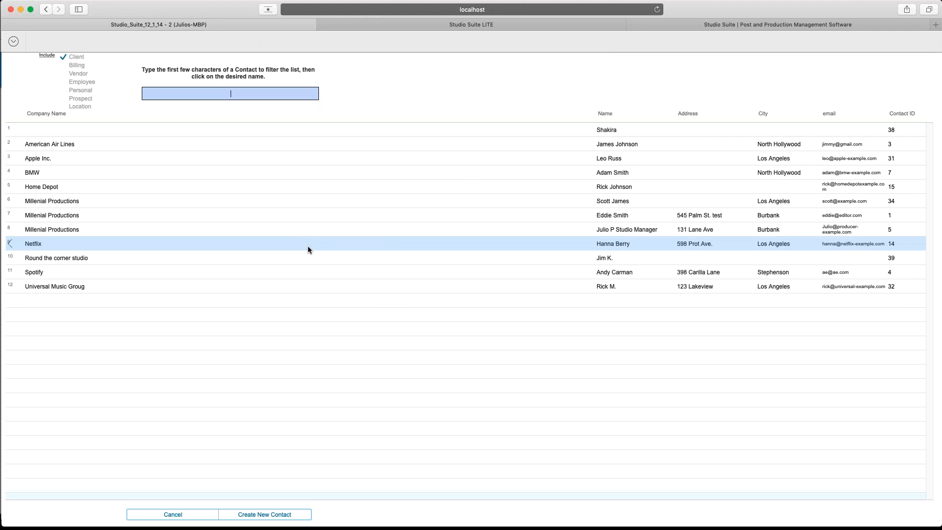
mouse_move(308, 246)
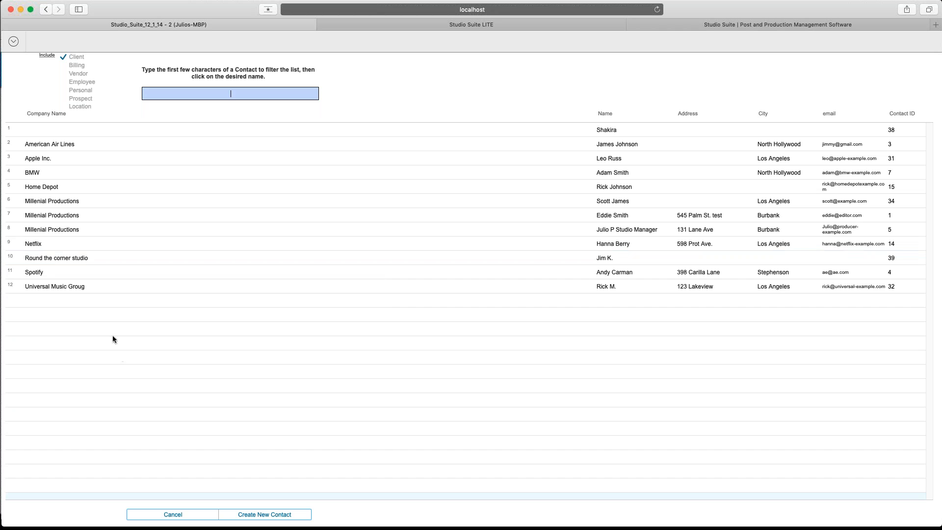
left_click(61, 219)
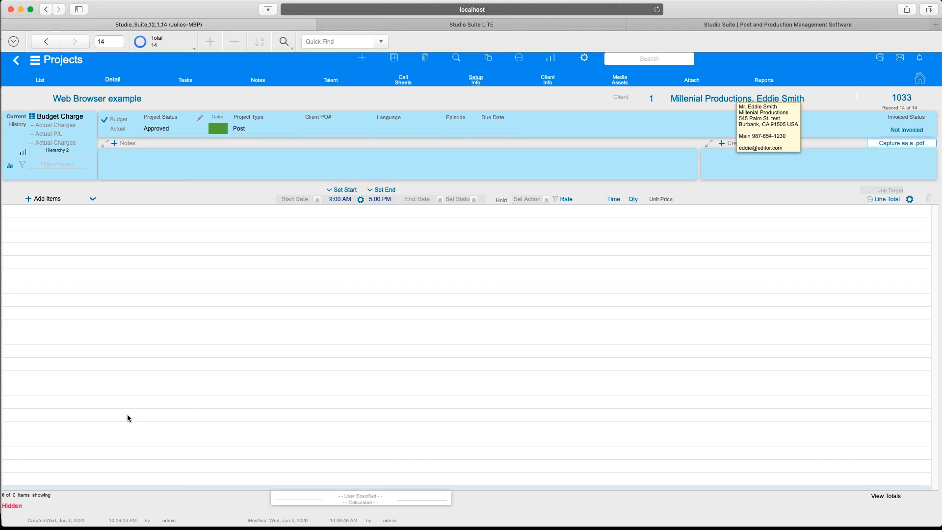
Start adding items to the project, filtered to the Production Crew category.
left_click(29, 198)
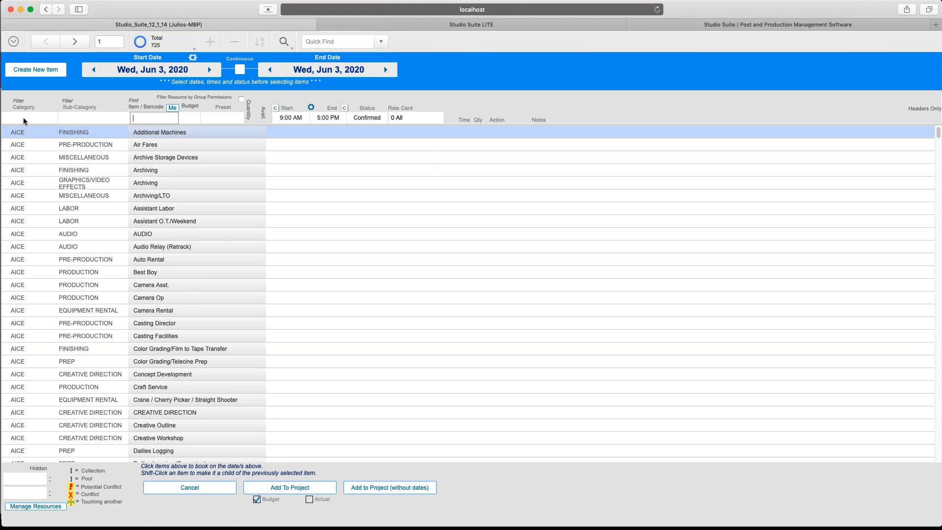
left_click(23, 118)
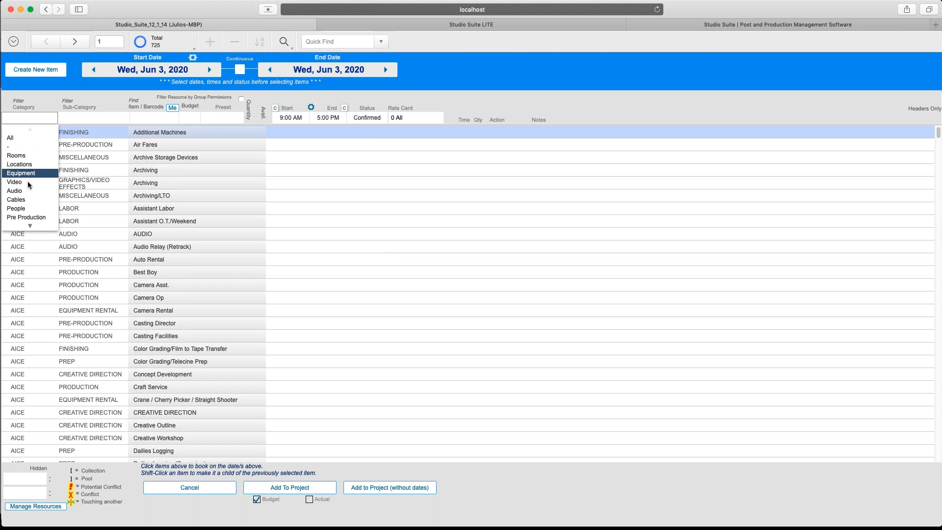
left_click(31, 224)
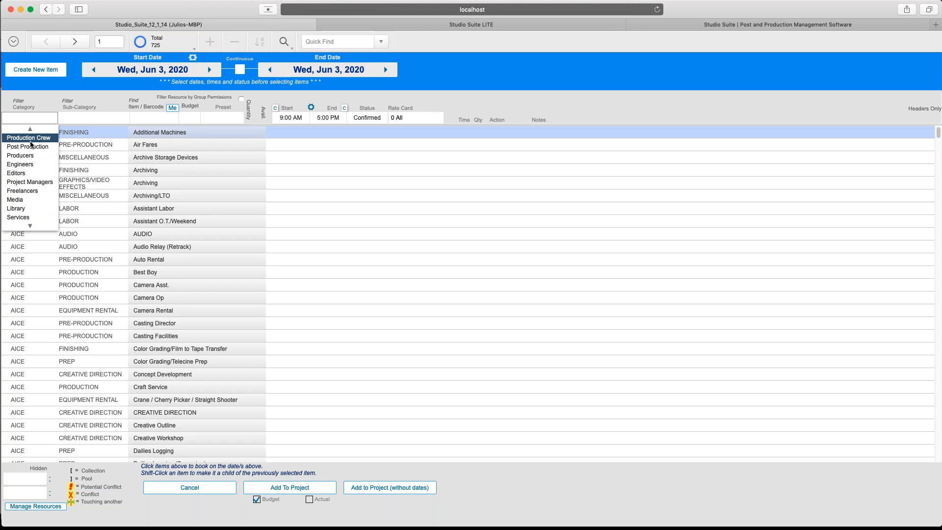
left_click(31, 140)
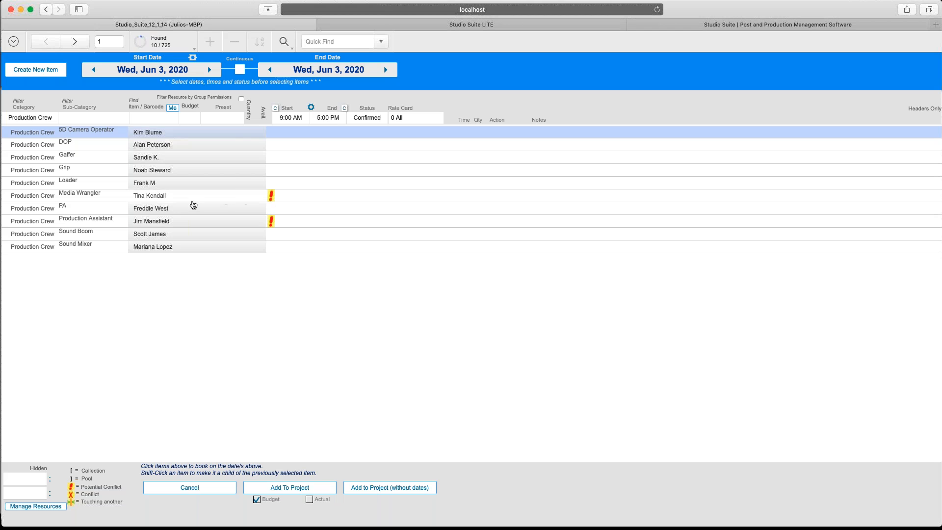
mouse_move(171, 199)
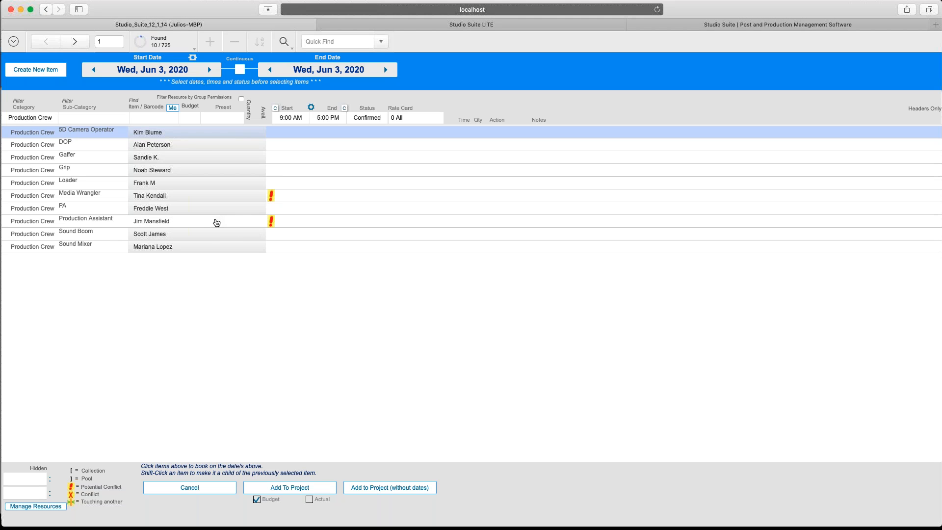
mouse_move(216, 224)
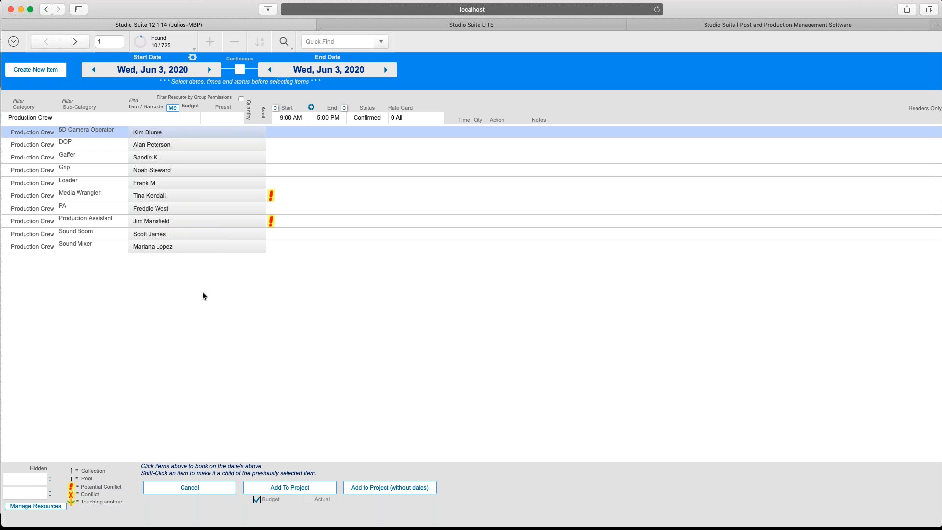
Book DOP, Gaffer, Grip and Sound Boom for Jun 3, then show the Rooms category.
left_click(166, 146)
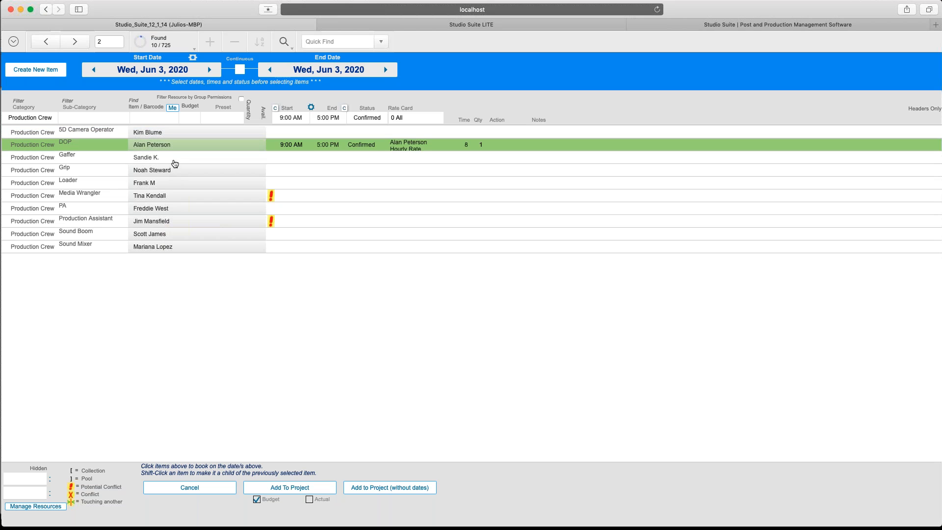
left_click(174, 159)
left_click(178, 172)
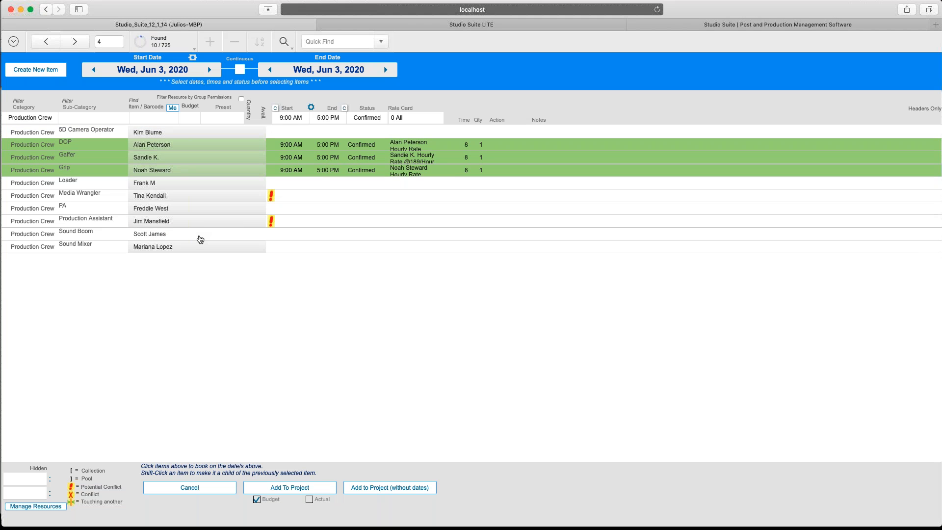
left_click(200, 238)
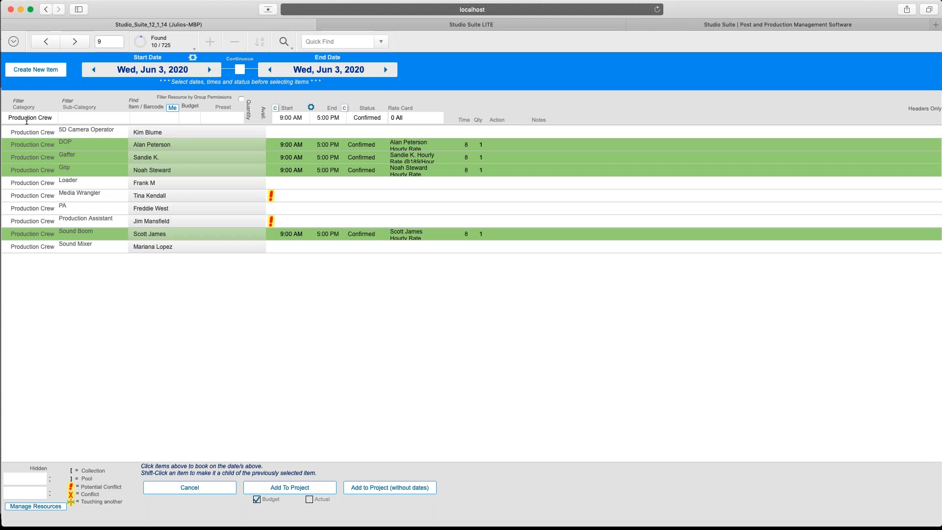
left_click(26, 120)
left_click(25, 153)
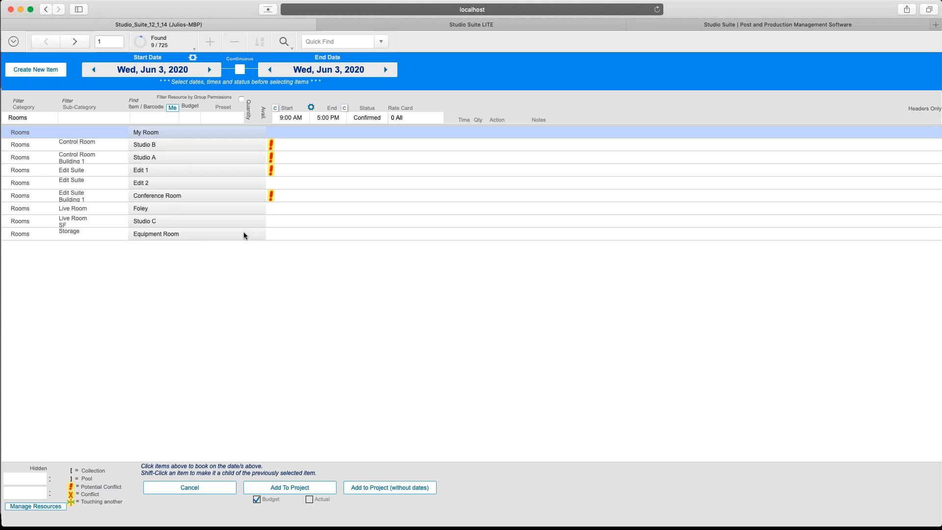
Book My Room, Canon C100 Camera #8, sony X1000 camera and LaCie Drive #2, and add them to the project.
left_click(208, 131)
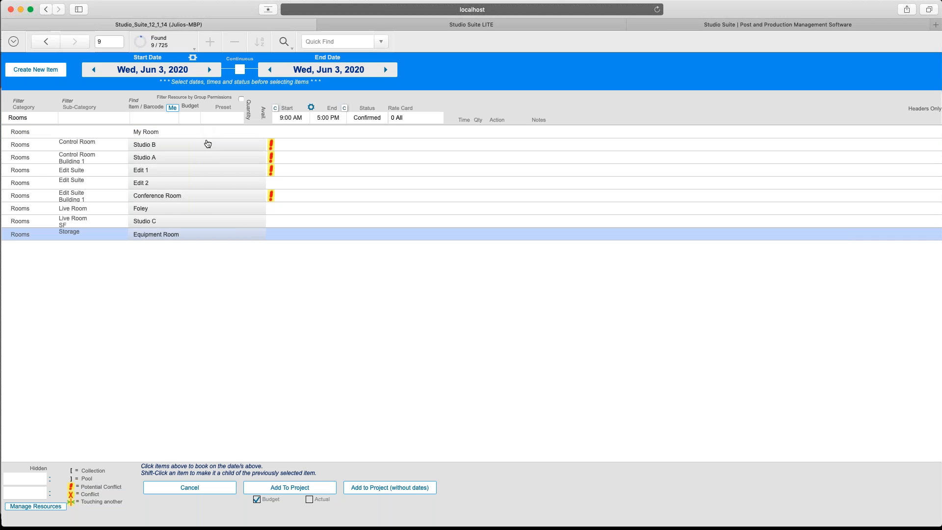
left_click(37, 121)
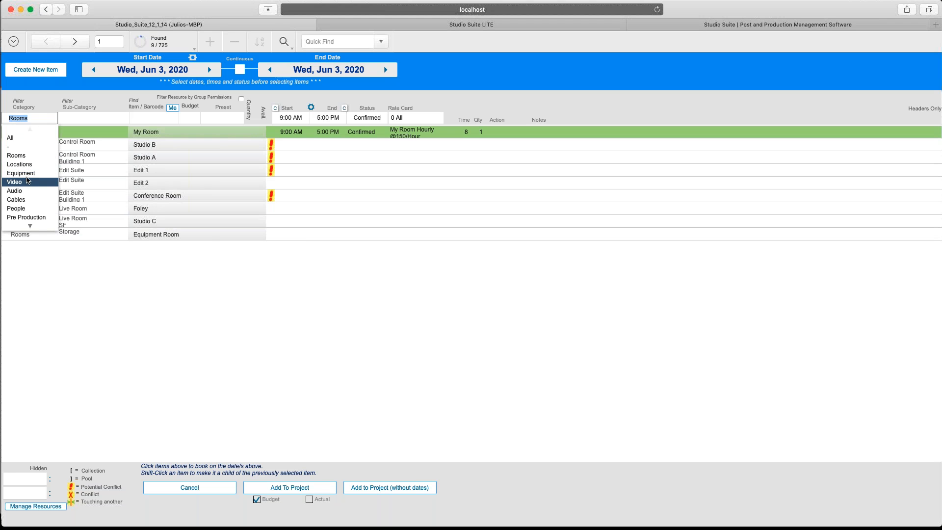
left_click(25, 173)
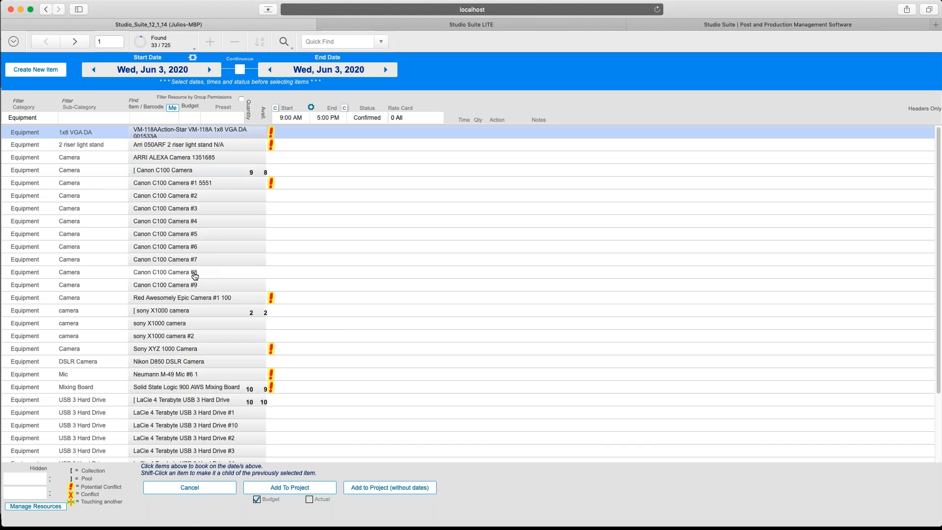
left_click(195, 273)
left_click(195, 323)
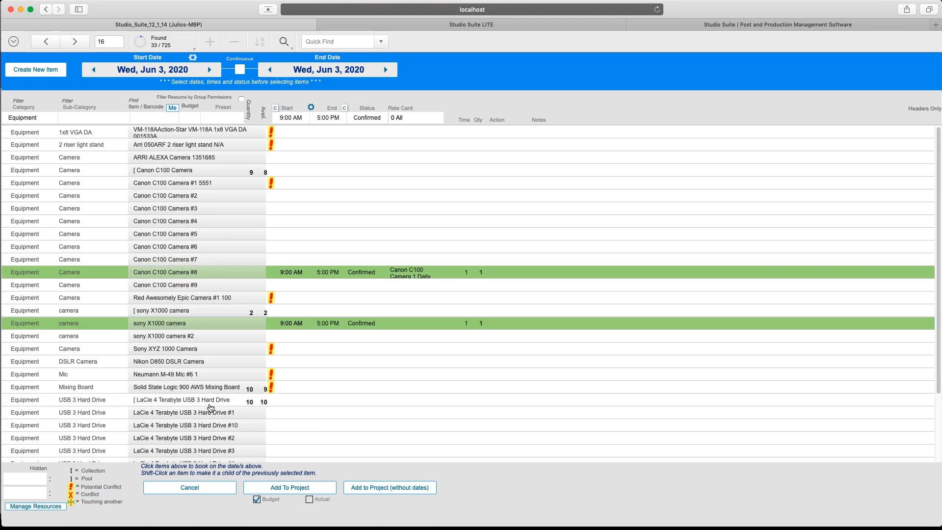
scroll(196, 343, "down", 3)
left_click(197, 358)
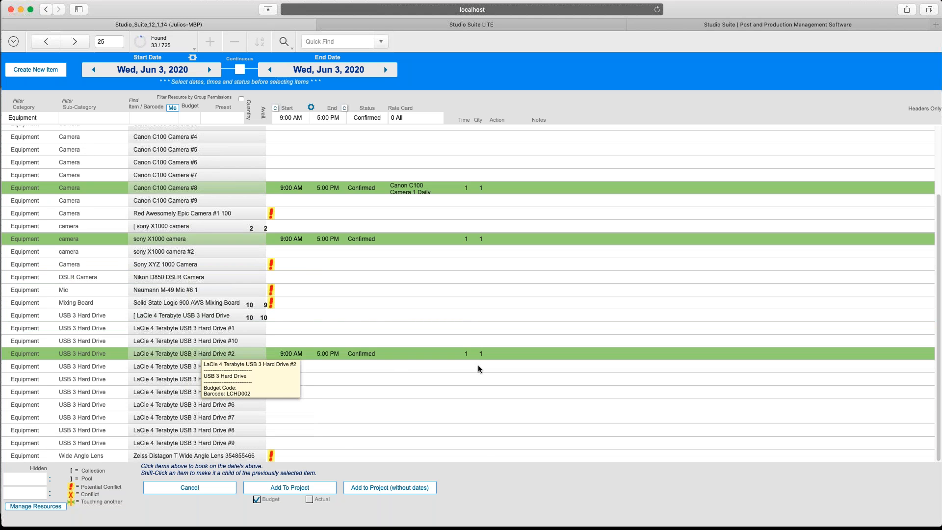
left_click(292, 486)
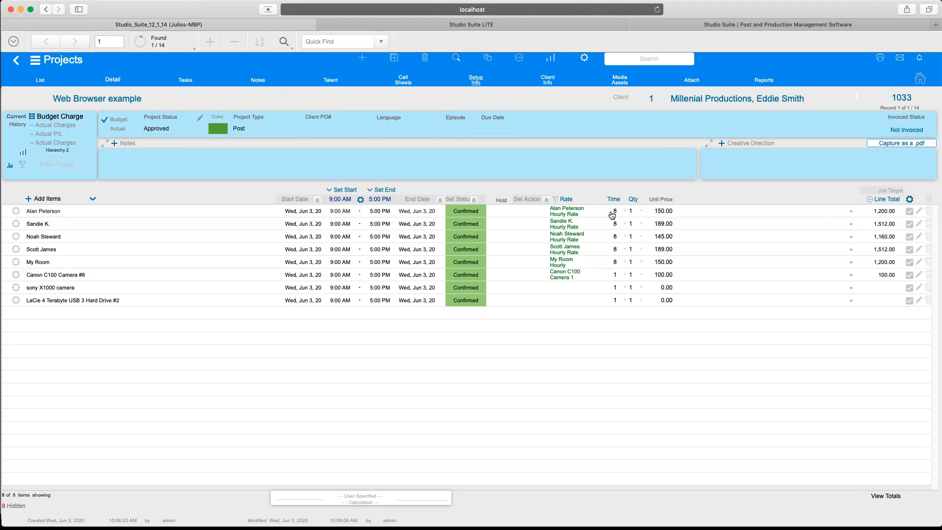
Change the first crew line's charge unit price to 200.00, totalling 1,600.00 for 8 hours.
left_click(666, 210)
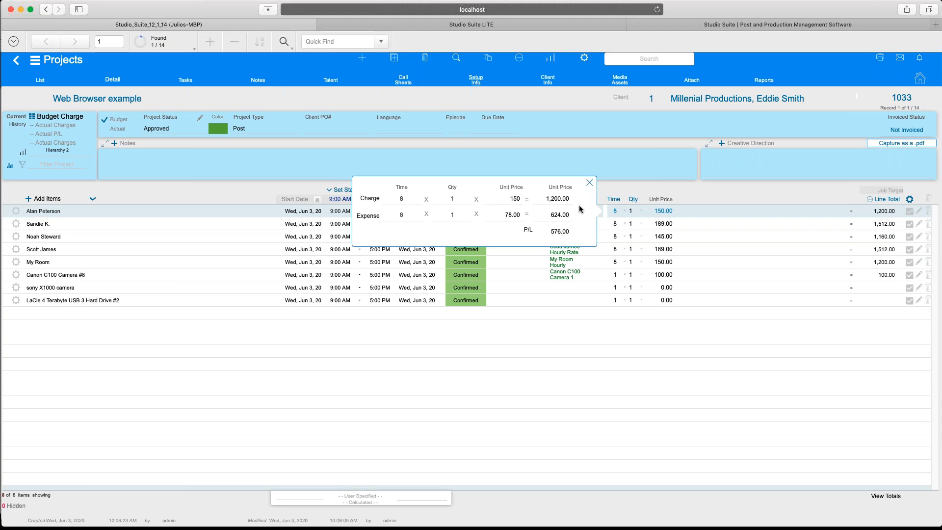
left_click(514, 198)
type("200")
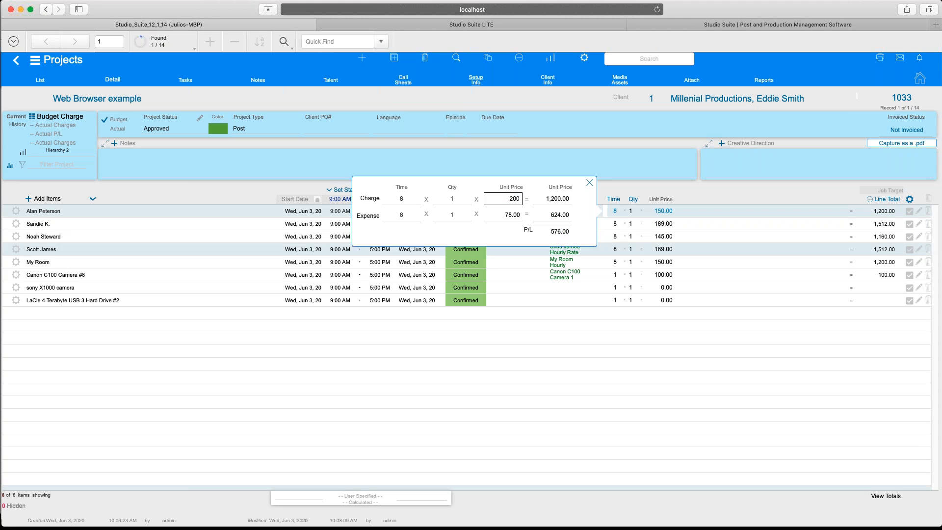
left_click(511, 239)
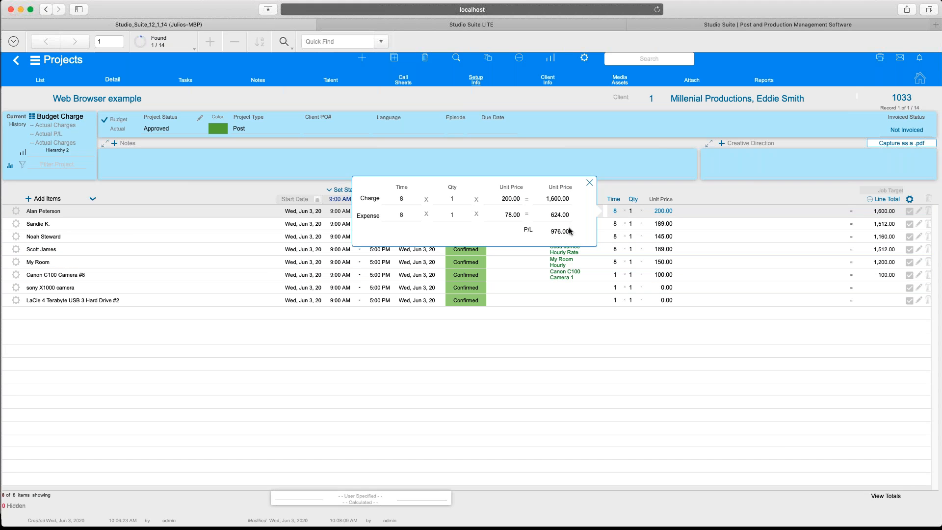
left_click(609, 358)
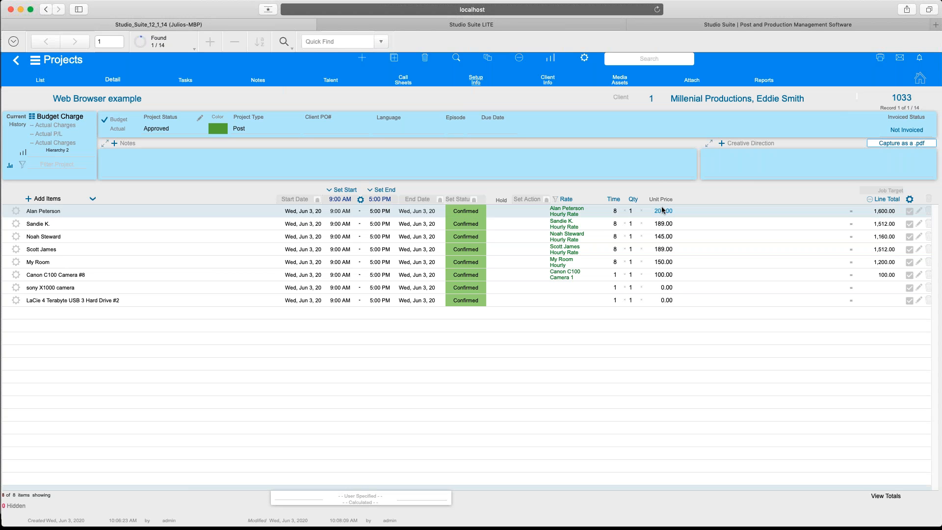
left_click(527, 208)
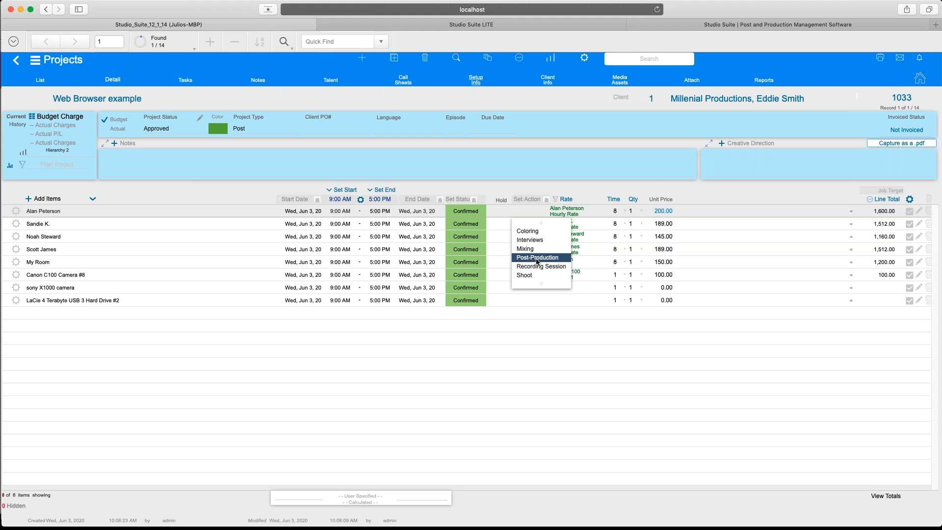
Set the action of the first two crew lines to Shoot.
left_click(538, 276)
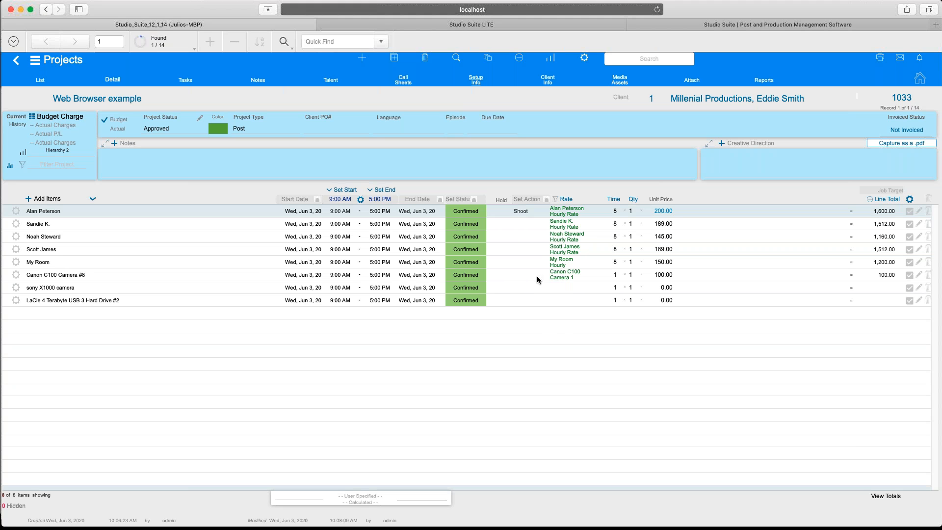
left_click(530, 226)
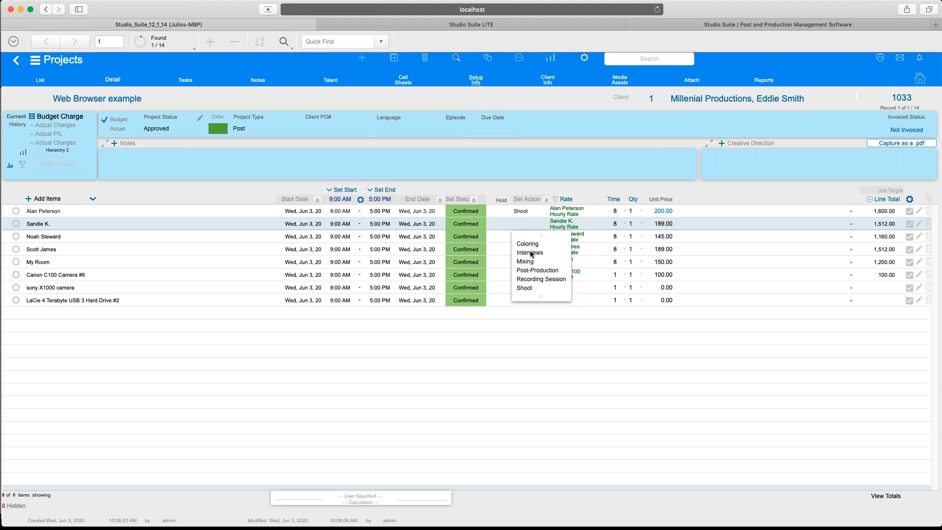
left_click(534, 288)
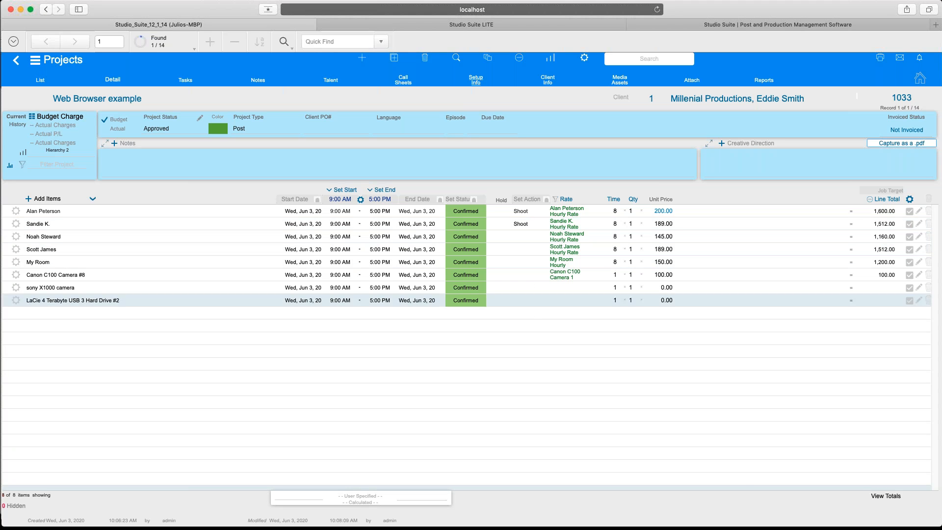
Change the first line's status to Vacation, leaving its line actions menu unchanged.
left_click(465, 215)
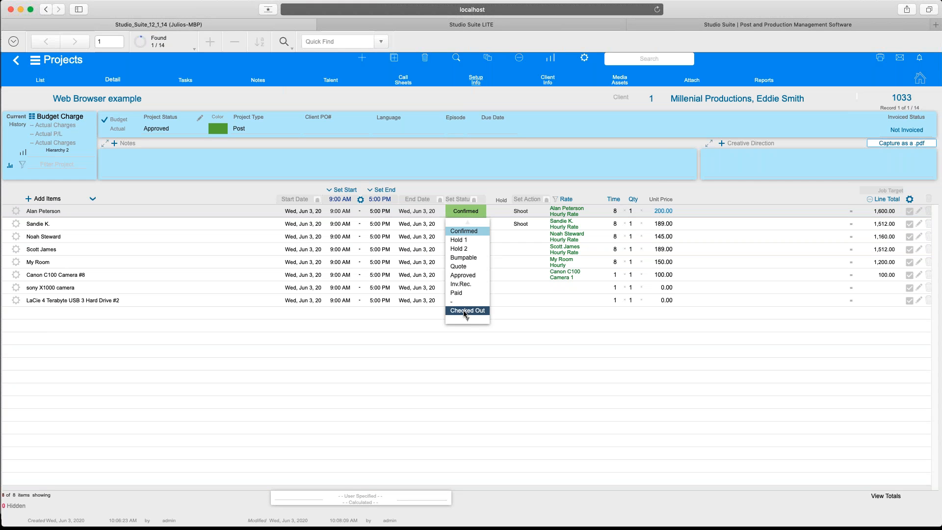
mouse_move(467, 321)
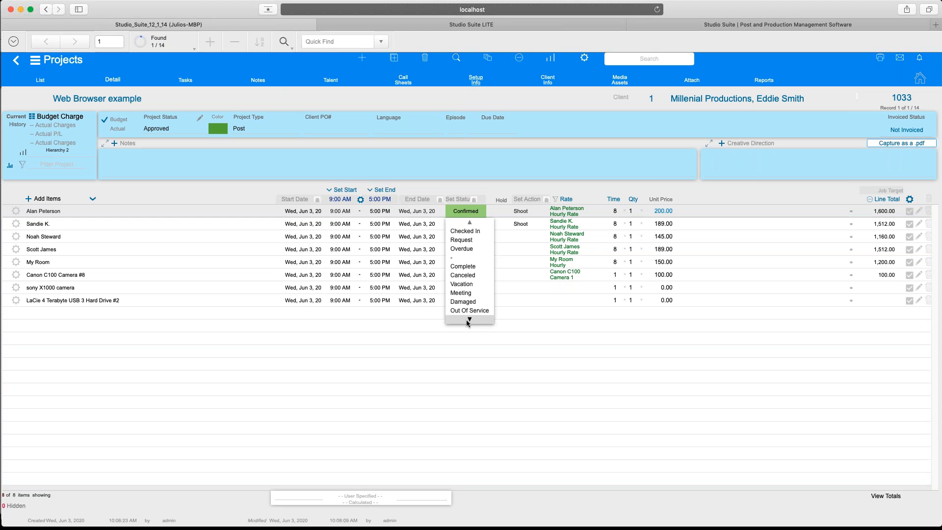
left_click(463, 290)
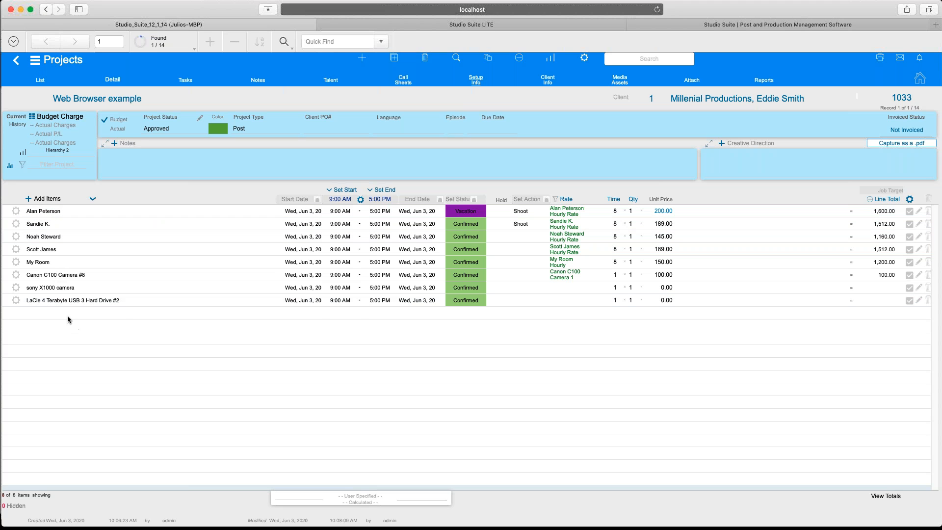
left_click(16, 212)
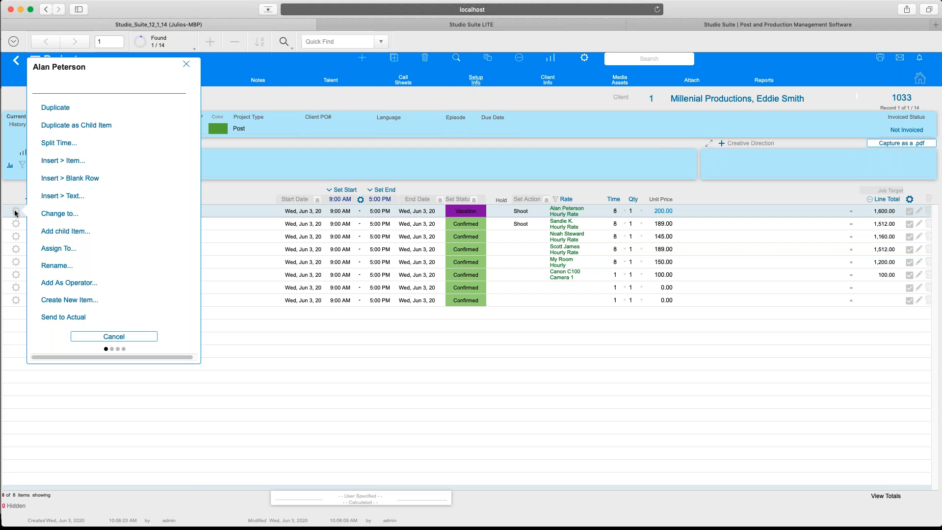
left_click(53, 220)
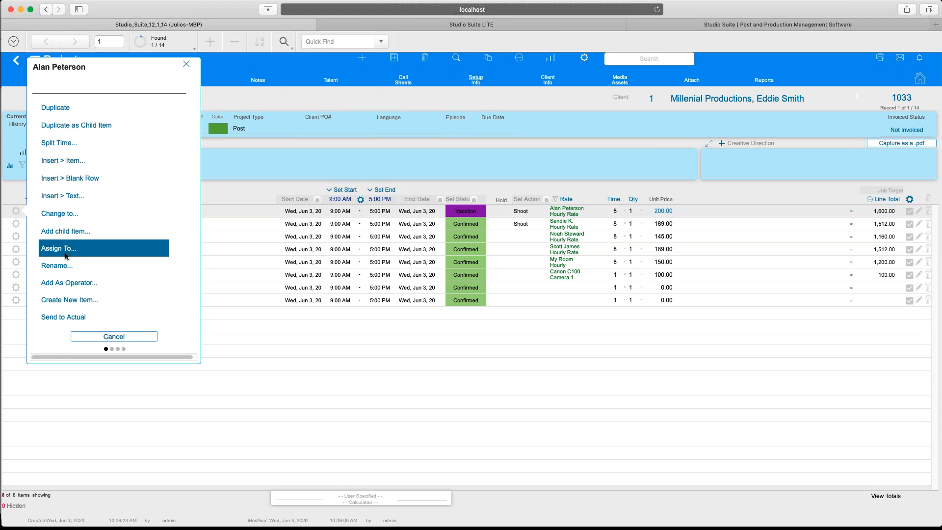
left_click(114, 337)
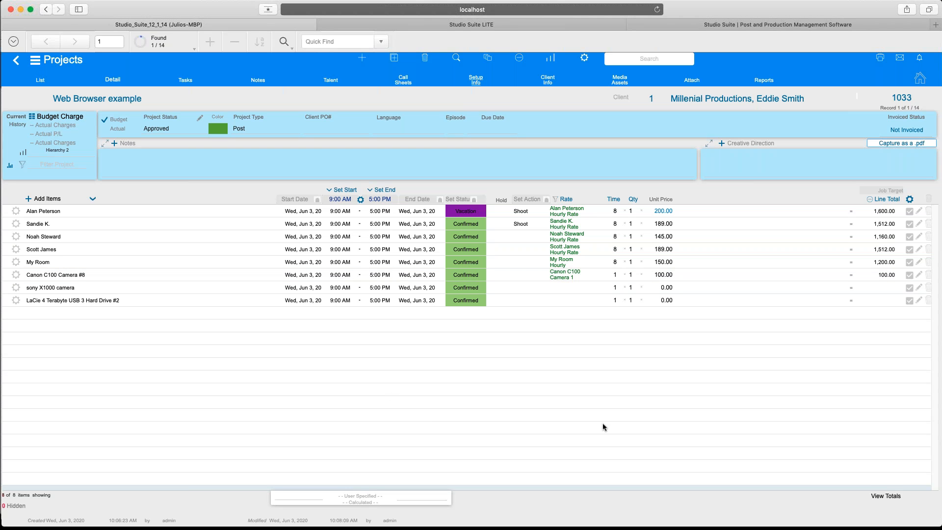
Print the project budget as a PDF with prices shown, allowing Safari's blocked pop-up.
left_click(881, 60)
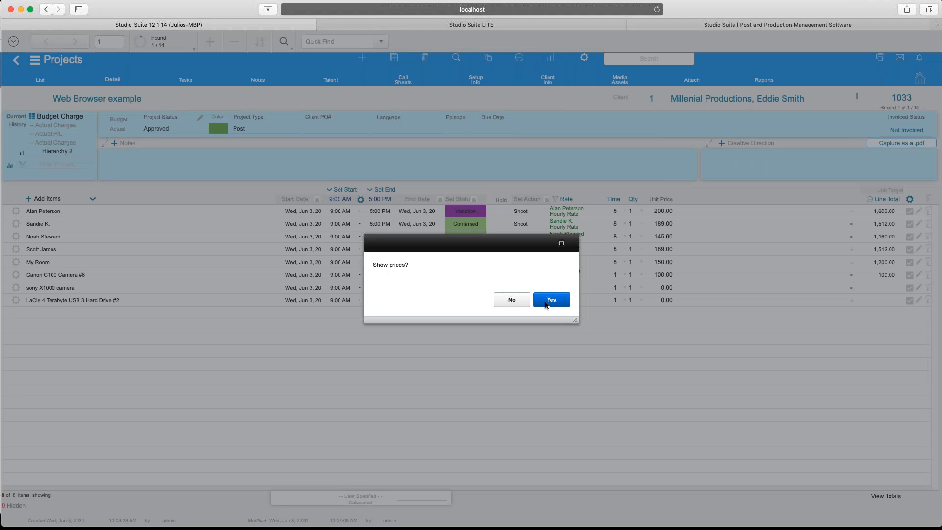
left_click(545, 303)
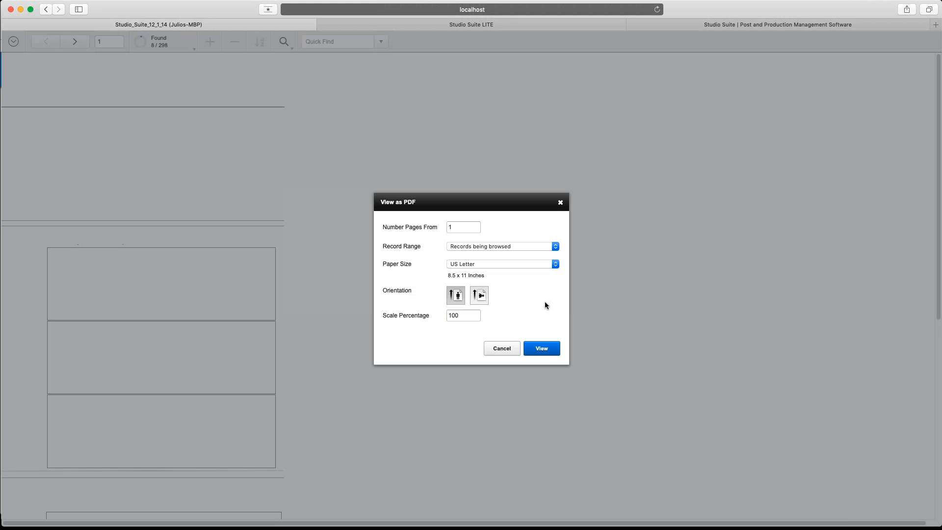
left_click(538, 351)
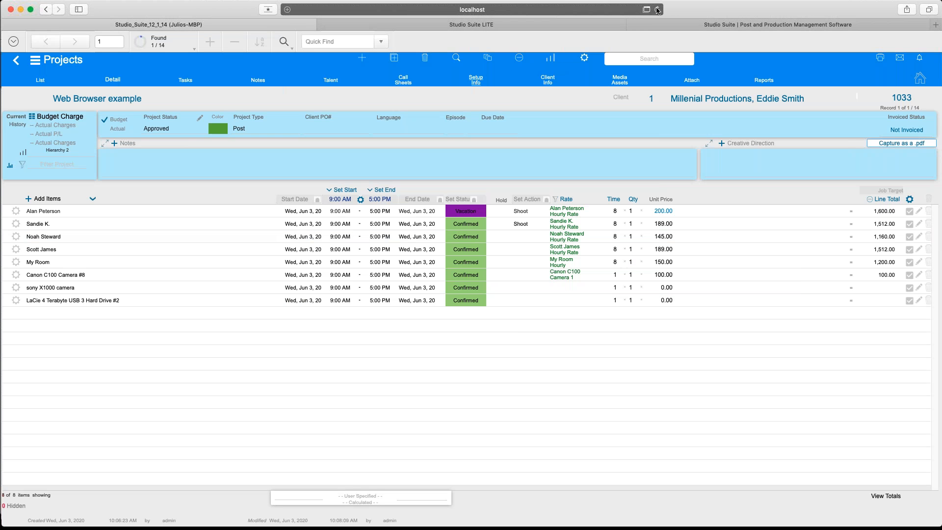
left_click(645, 10)
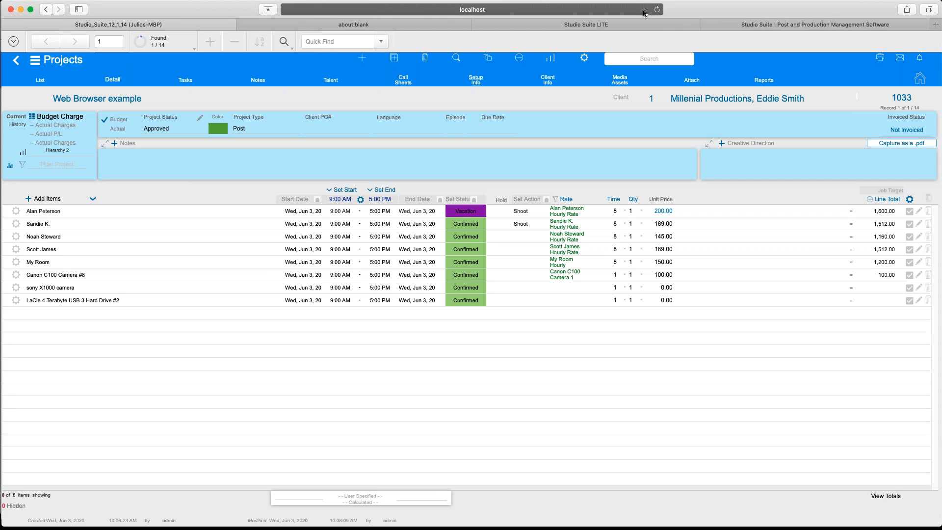
left_click(284, 29)
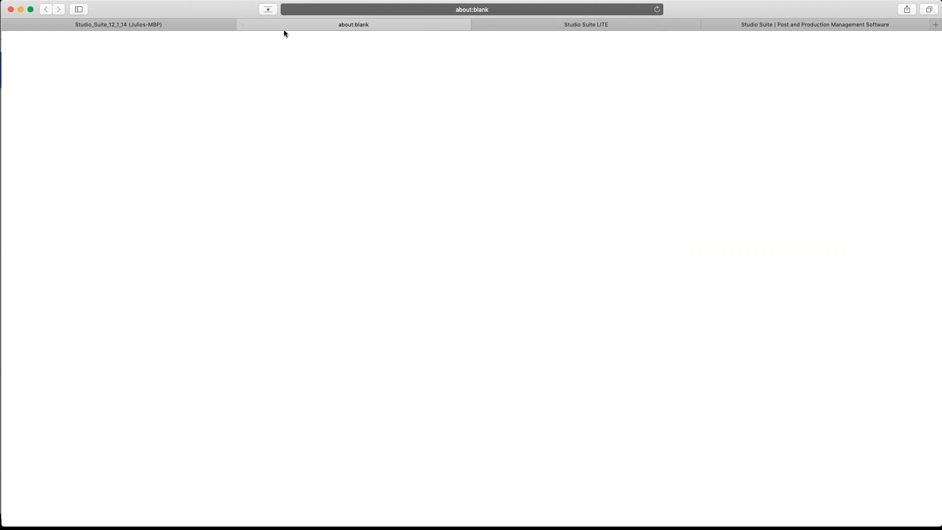
left_click(242, 25)
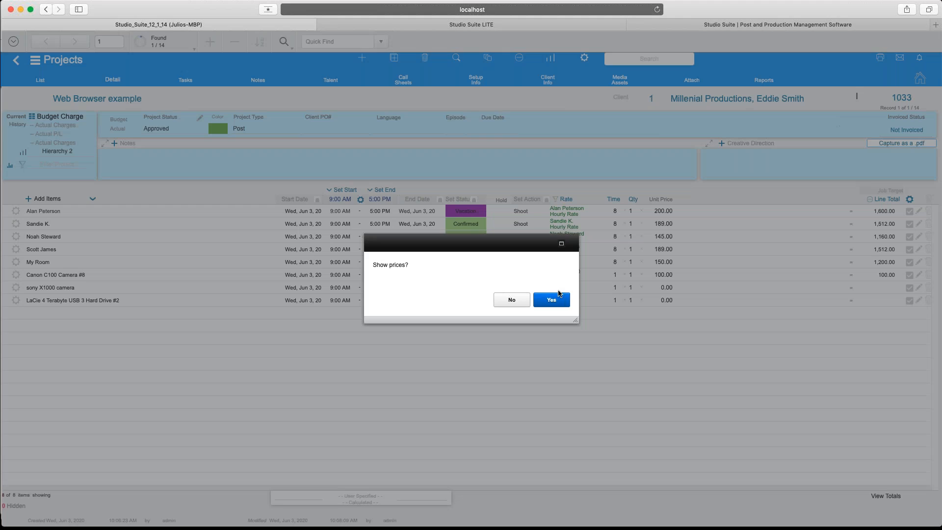
left_click(552, 301)
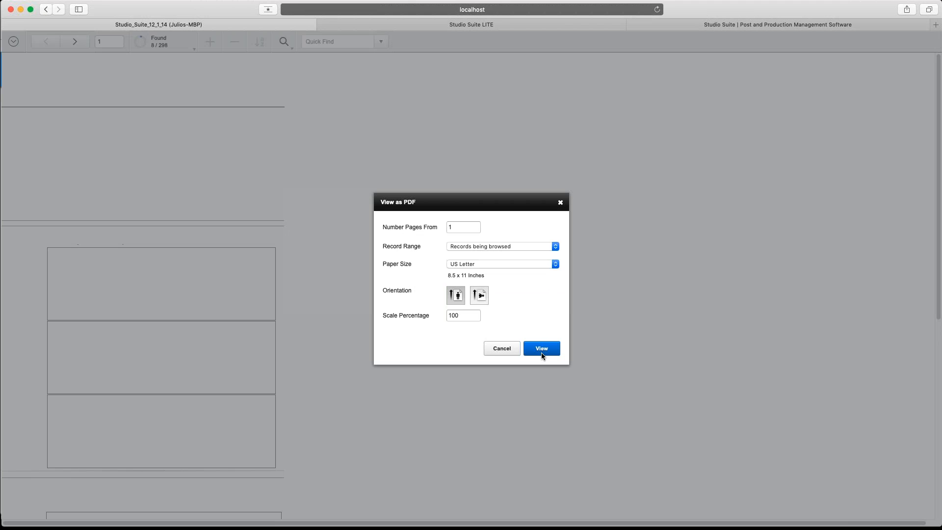
left_click(542, 352)
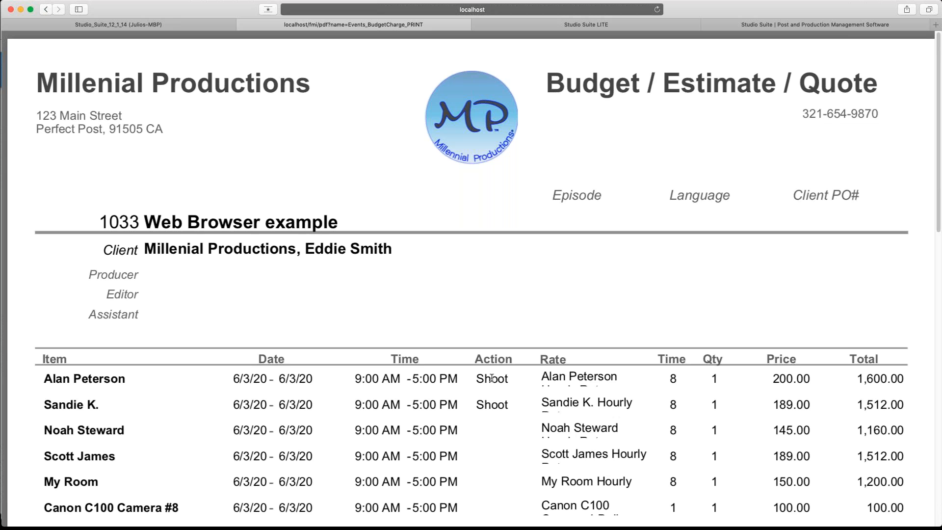
Scroll the Events_BudgetCharge_PRINT PDF to the signature line and back, then return to the Studio_Suite tab.
scroll(491, 378, "down", 2)
scroll(492, 377, "down", 10)
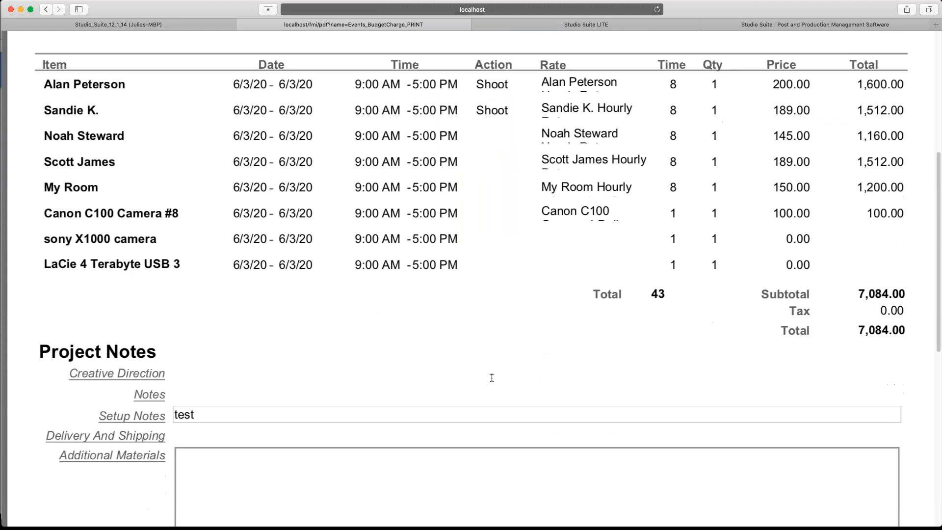
scroll(491, 378, "down", 2)
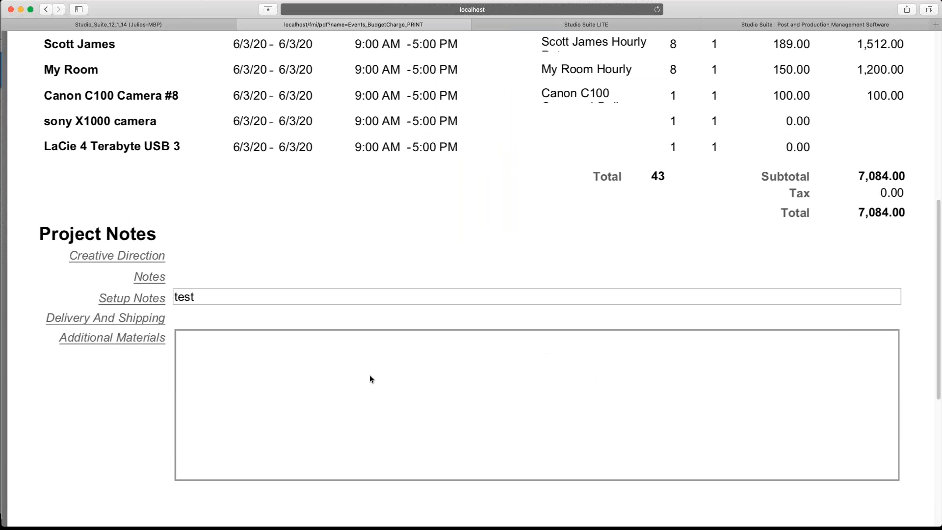
scroll(324, 372, "down", 2)
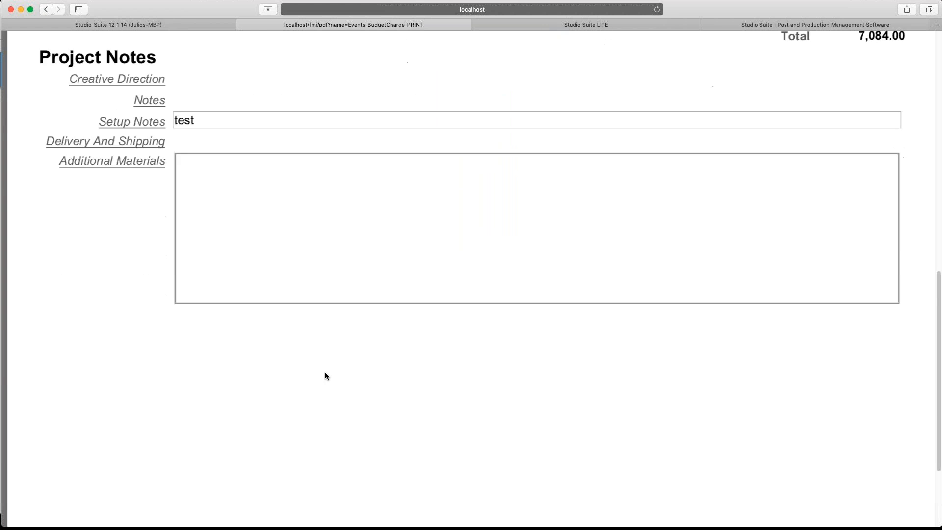
scroll(325, 373, "up", 4)
scroll(325, 374, "down", 14)
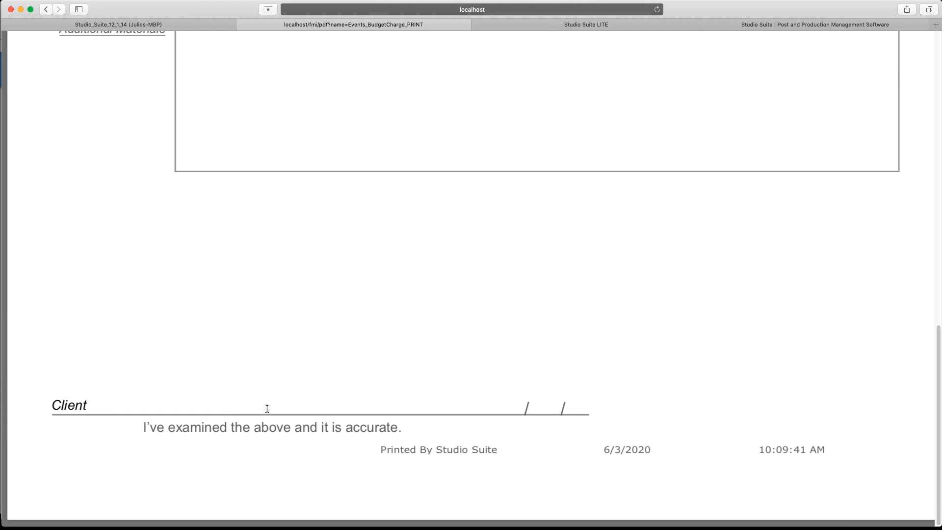
scroll(267, 408, "up", 8)
scroll(267, 409, "up", 10)
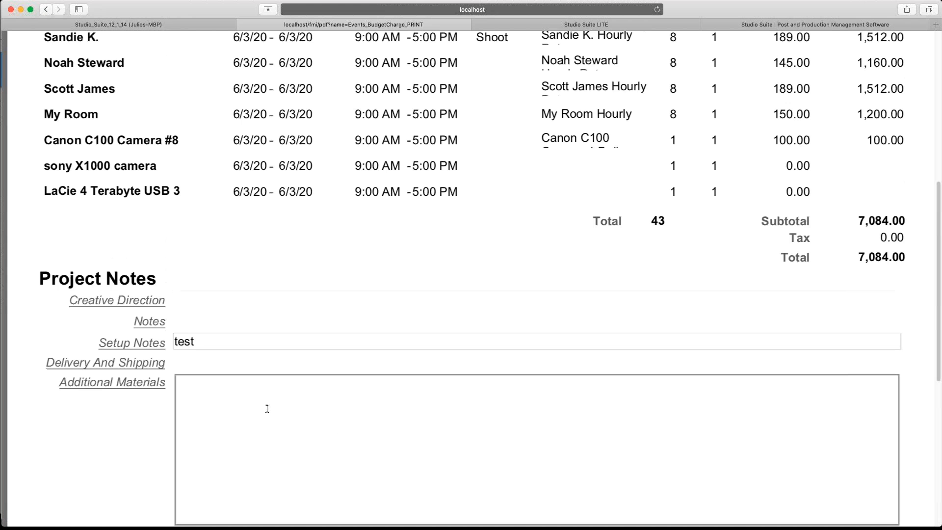
scroll(267, 409, "up", 2)
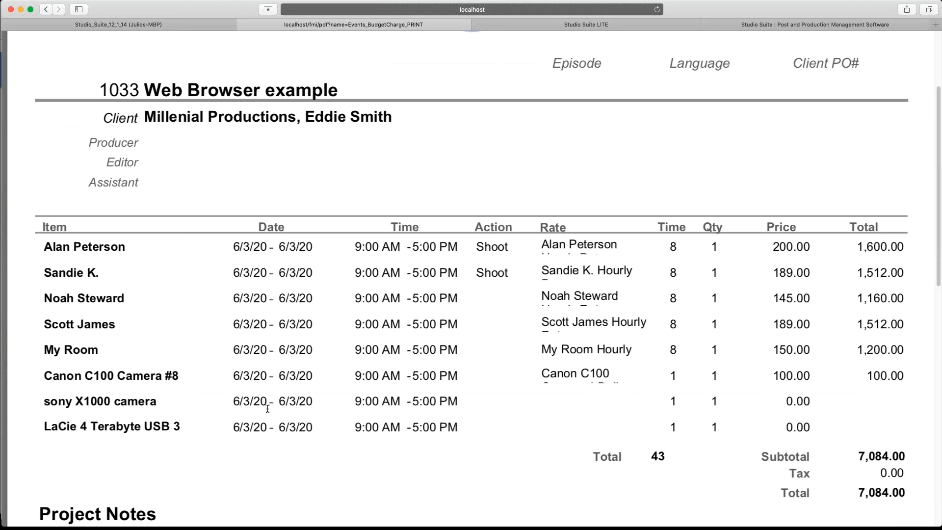
scroll(268, 409, "up", 2)
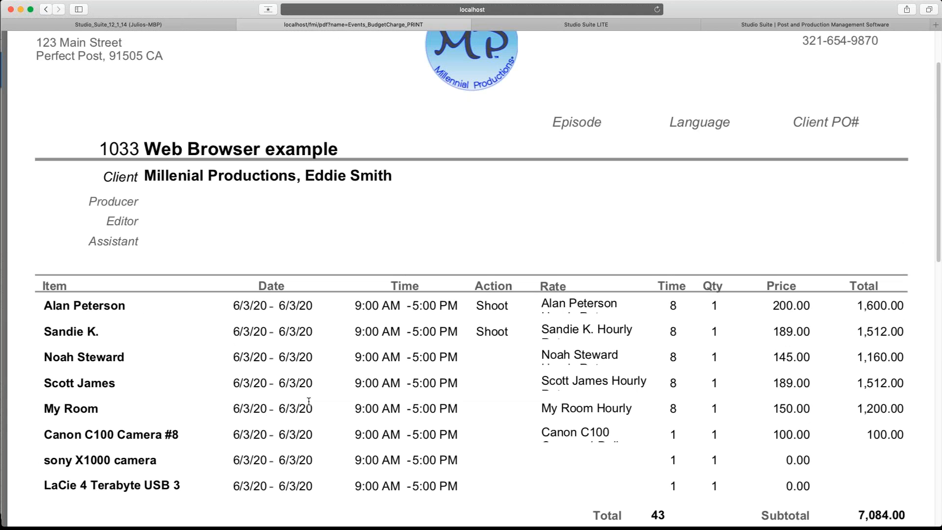
scroll(308, 402, "up", 2)
scroll(308, 401, "up", 1)
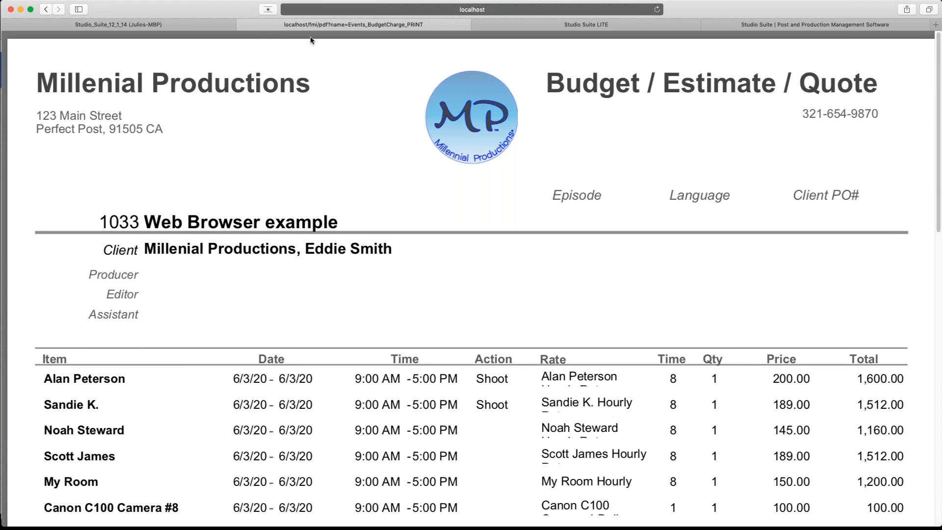
left_click(199, 21)
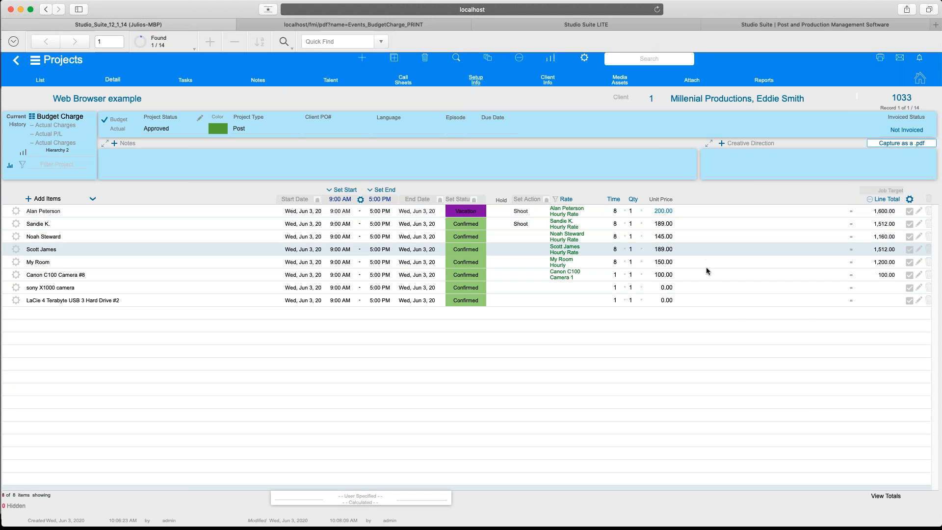
Send all eight budget line items to Actual with the Multi-Select Tool, and confirm.
left_click(910, 199)
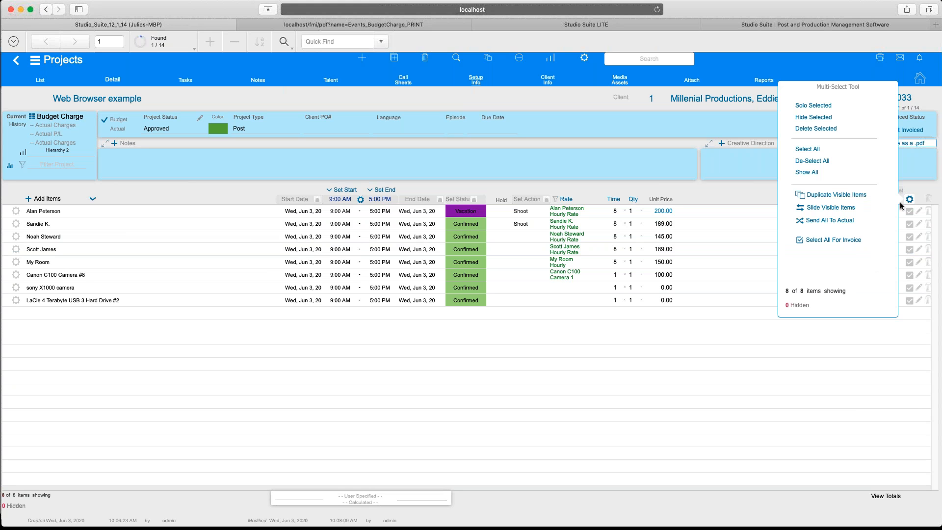
left_click(841, 225)
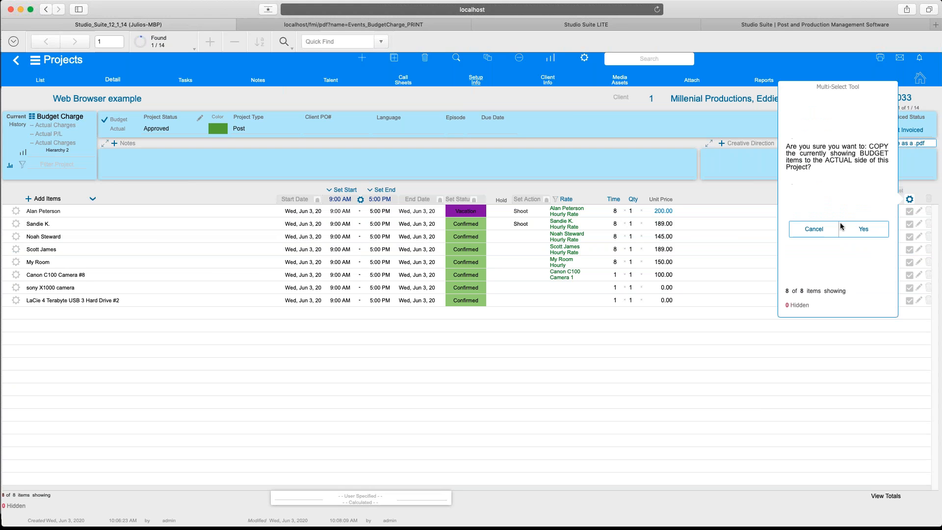
left_click(854, 230)
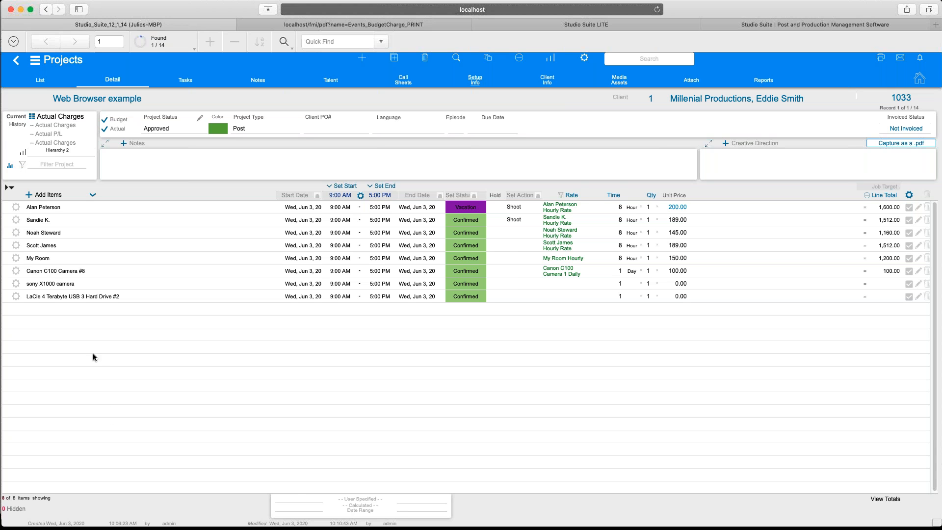
From Services, add Misc, Remote Shoot and Meal as Confirmed, plus Sandwich on Hold 1.
left_click(31, 195)
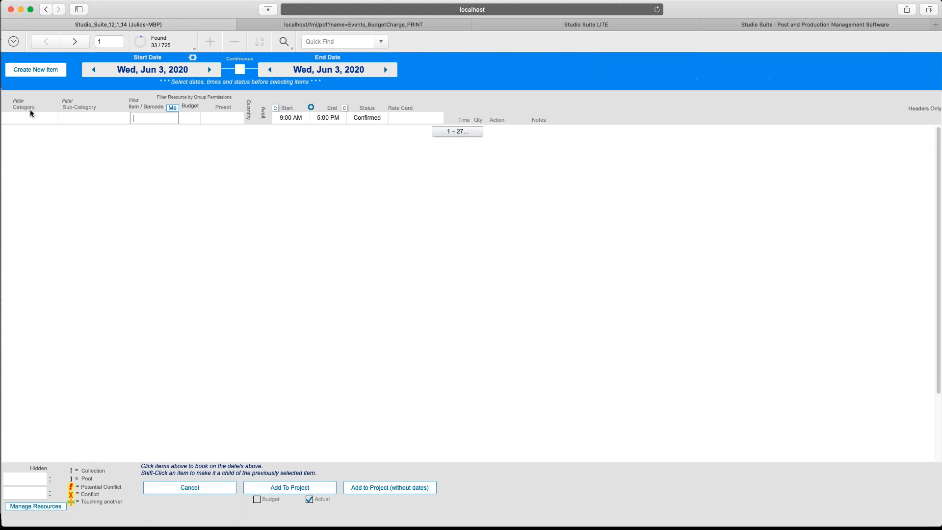
left_click(30, 118)
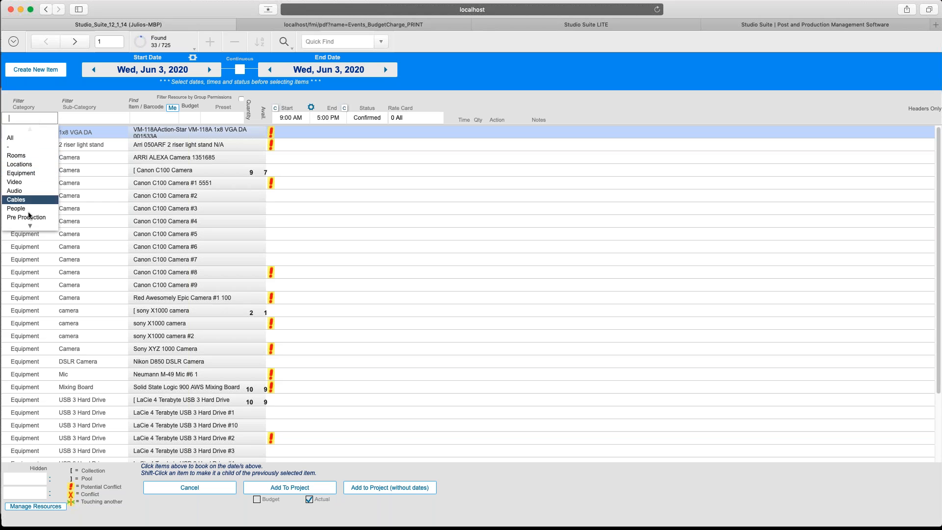
left_click(24, 221)
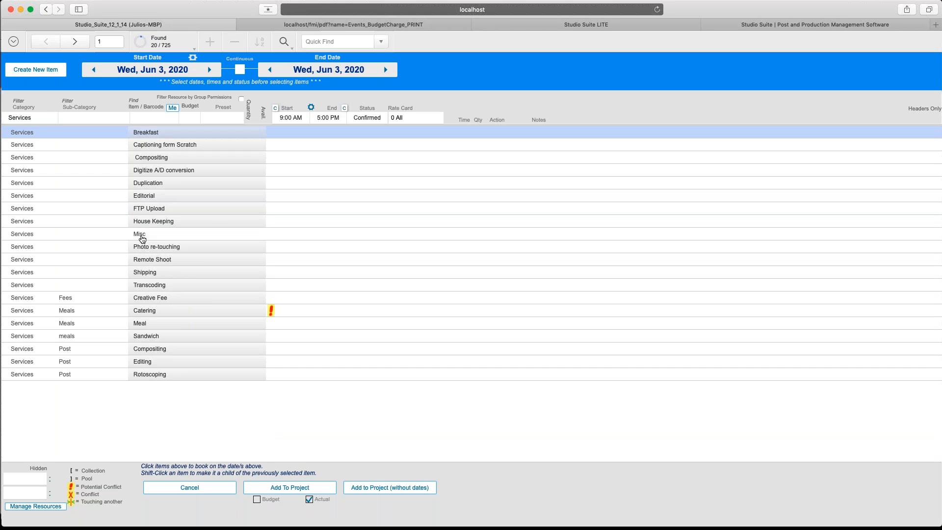
left_click(141, 236)
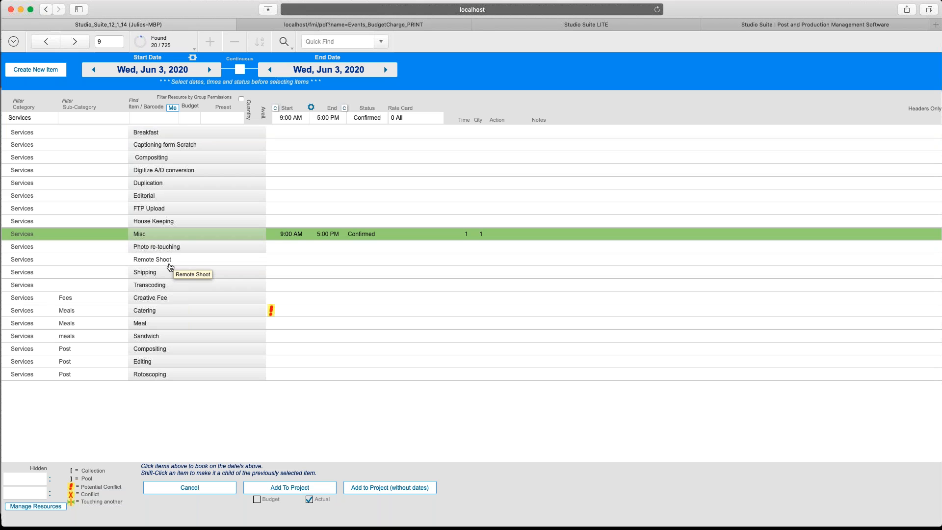
left_click(169, 264)
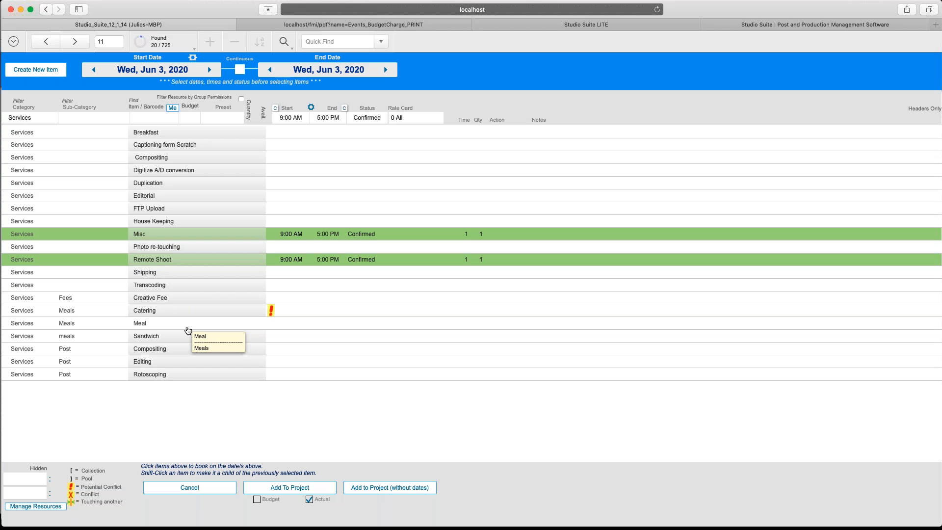
left_click(187, 326)
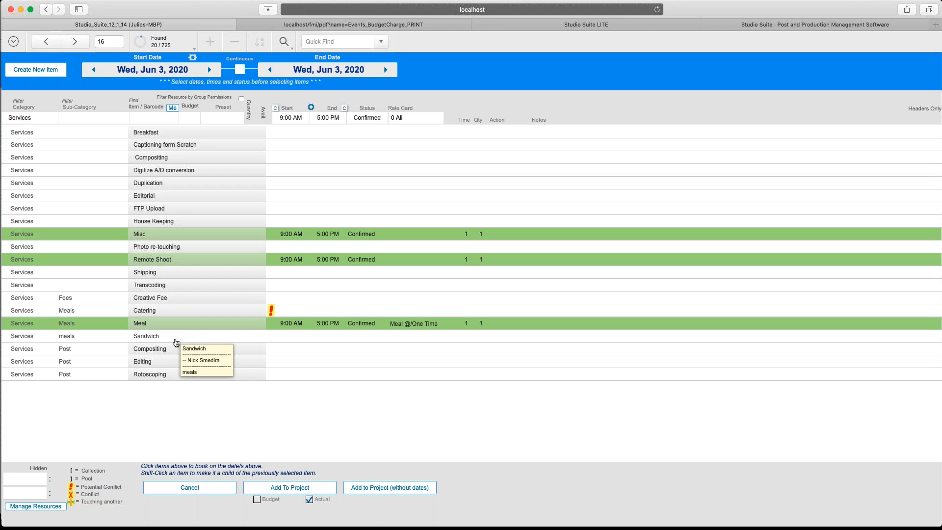
left_click(177, 342)
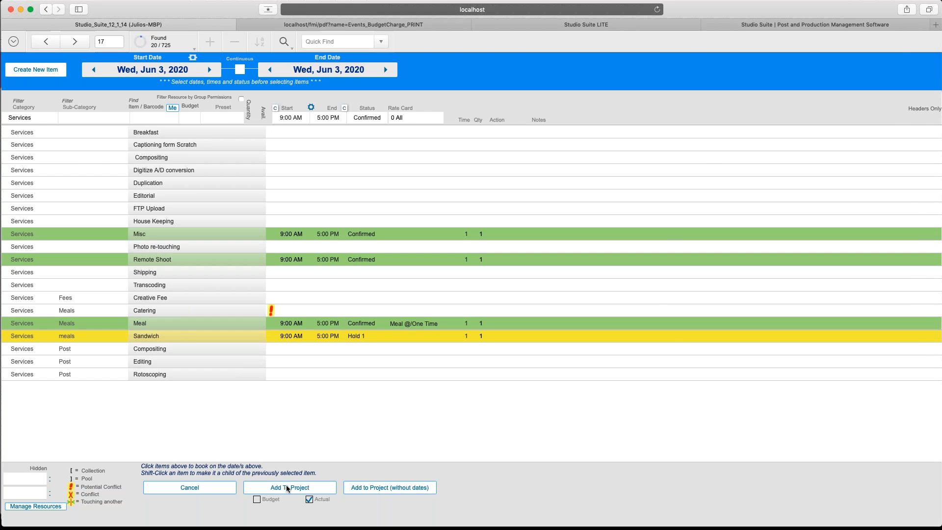
left_click(288, 489)
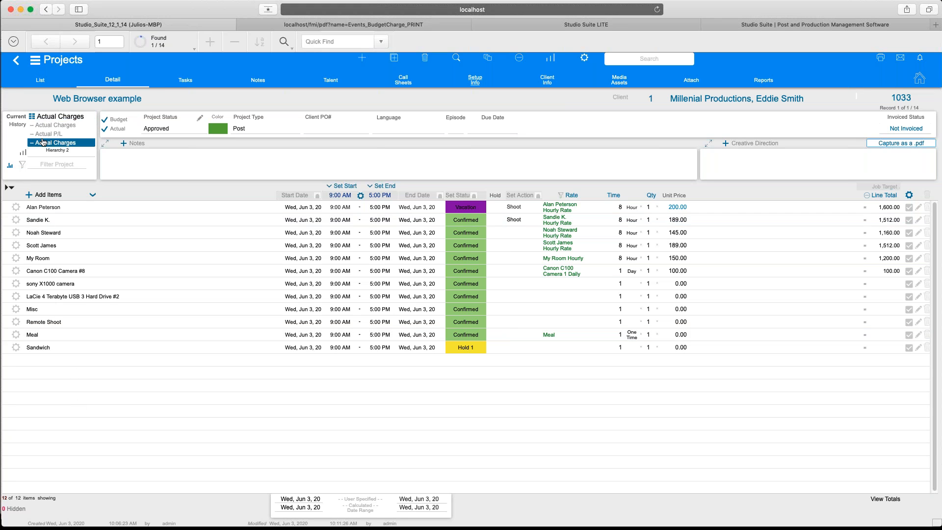
Bring up the View Selector popover from the Actual Charges view title.
left_click(34, 119)
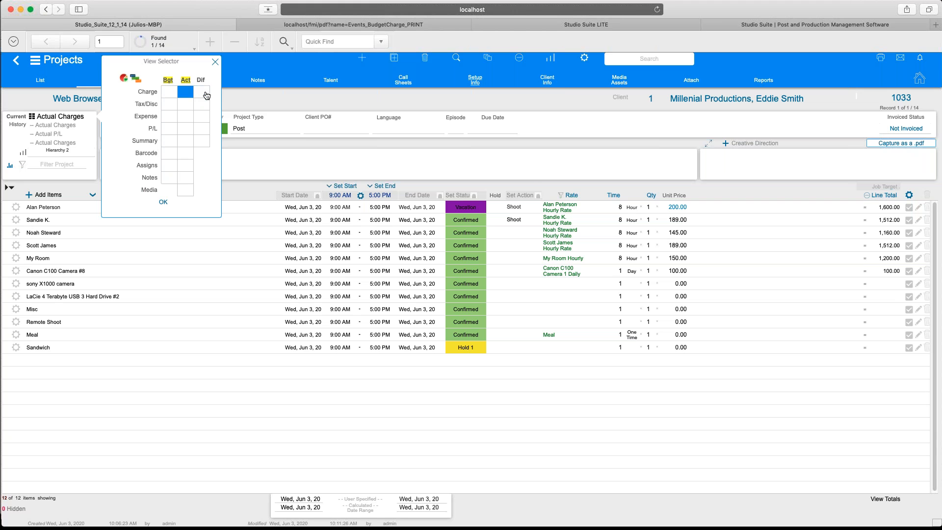
Switch to the Charge Difference layout: Budget and Actual at 7,084.00, 0.00 difference.
left_click(206, 95)
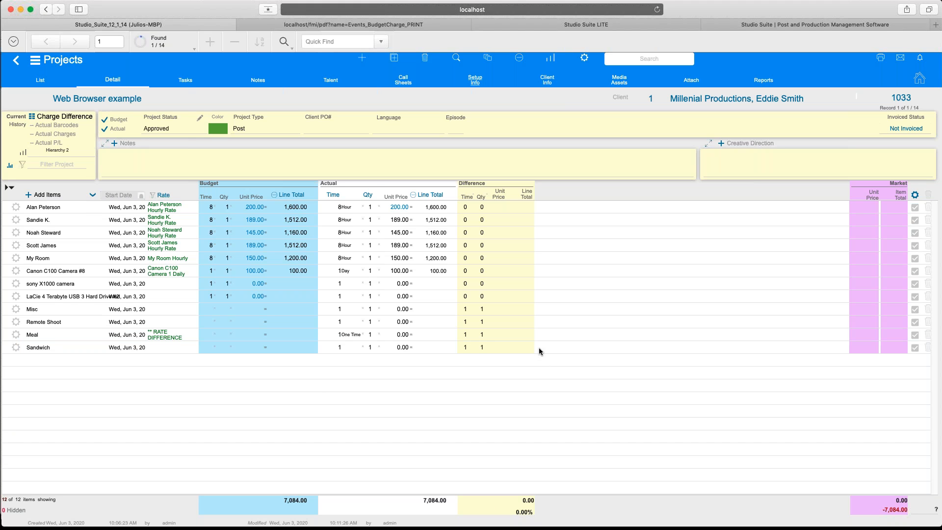
Generate the Bud/Act Charge Diff PDF for the charge difference view.
left_click(879, 64)
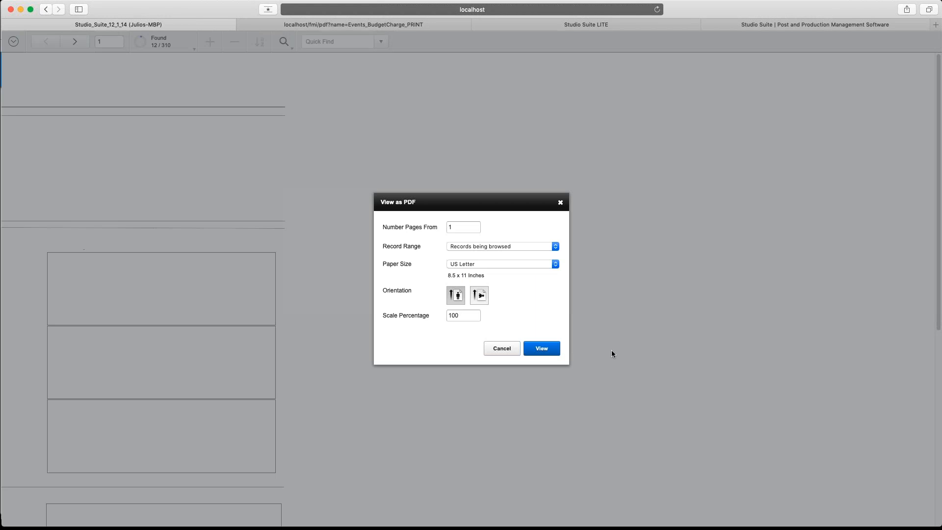
left_click(542, 349)
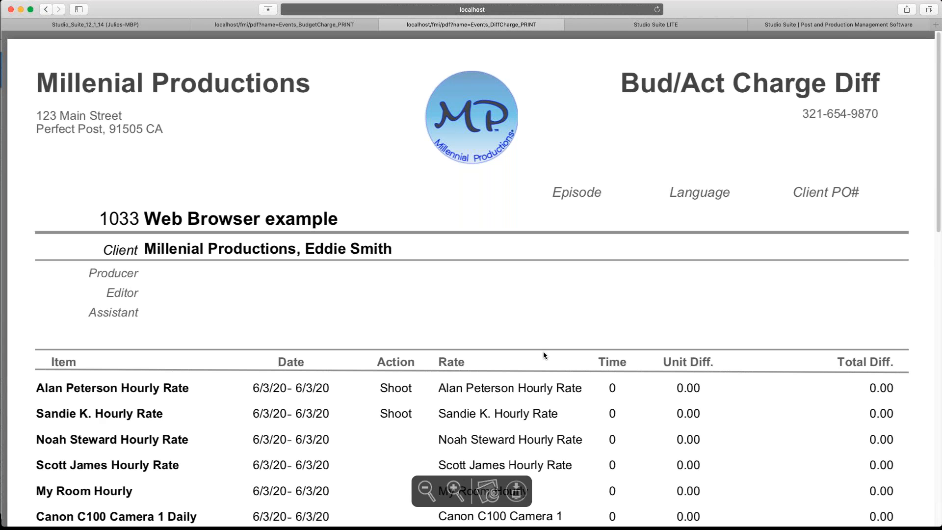
scroll(543, 351, "down", 3)
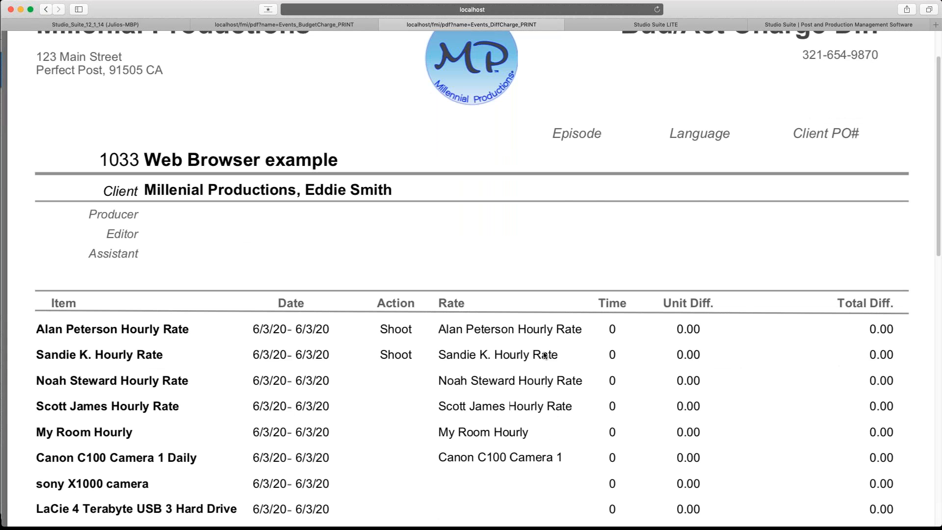
scroll(543, 354, "up", 3)
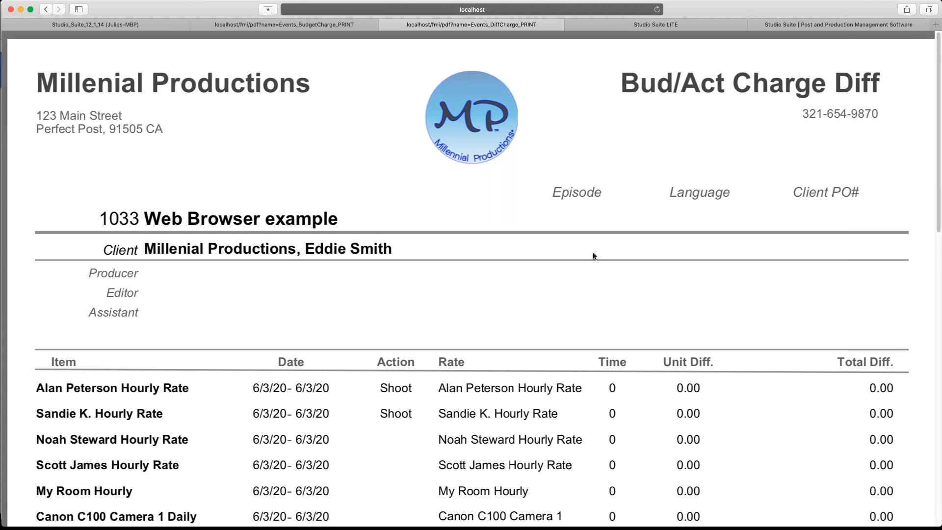
Review the PDF's Meal rate difference, then close the DiffCharge_PRINT and BudgetCharge_PRINT tabs.
scroll(592, 253, "down", 3)
scroll(592, 253, "down", 3)
scroll(592, 253, "down", 4)
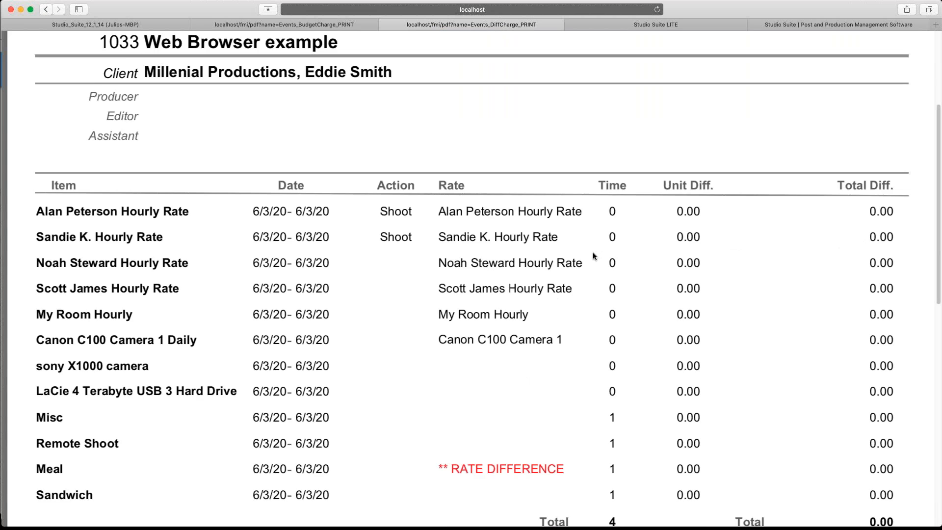
scroll(592, 256, "down", 2)
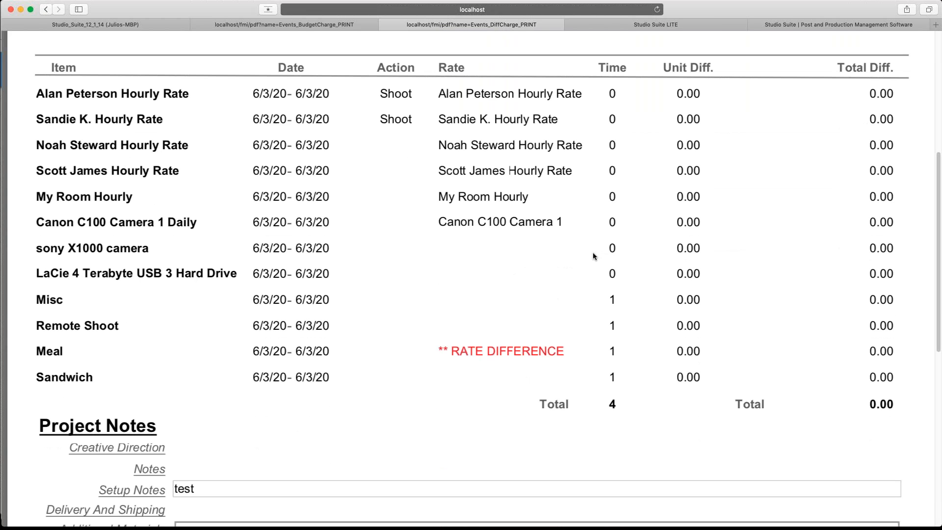
scroll(593, 256, "down", 2)
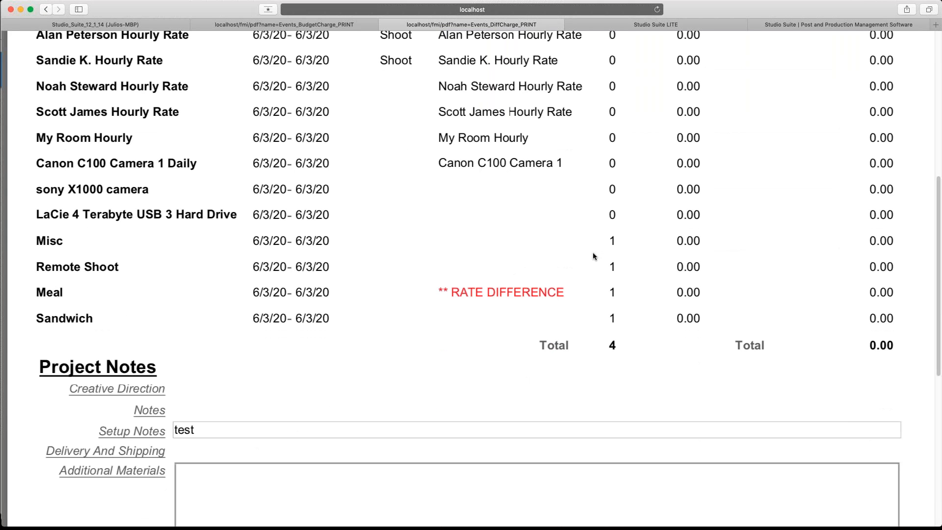
scroll(593, 255, "down", 2)
scroll(592, 256, "down", 8)
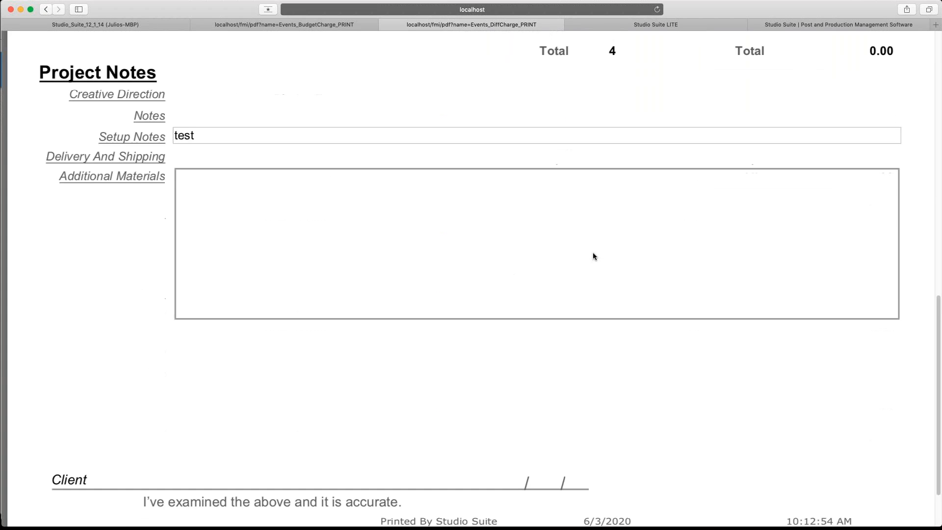
scroll(593, 256, "up", 8)
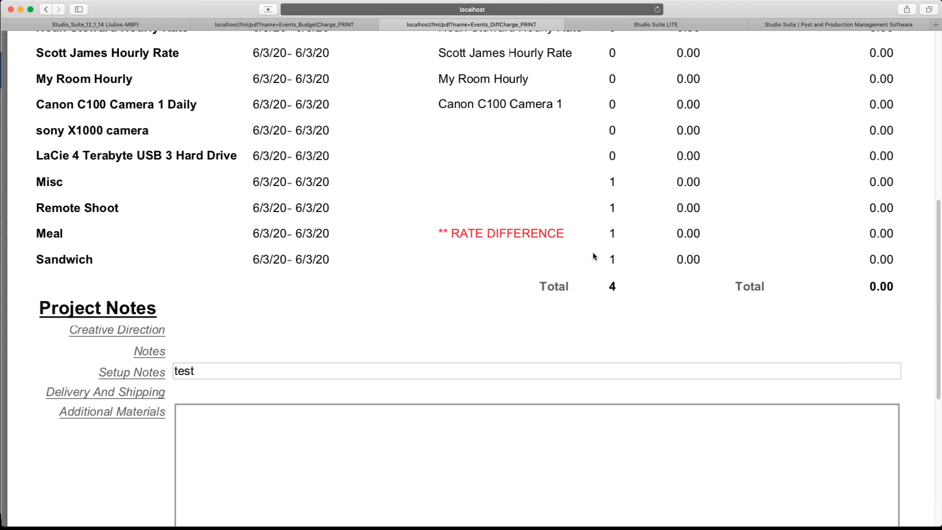
scroll(592, 254, "up", 14)
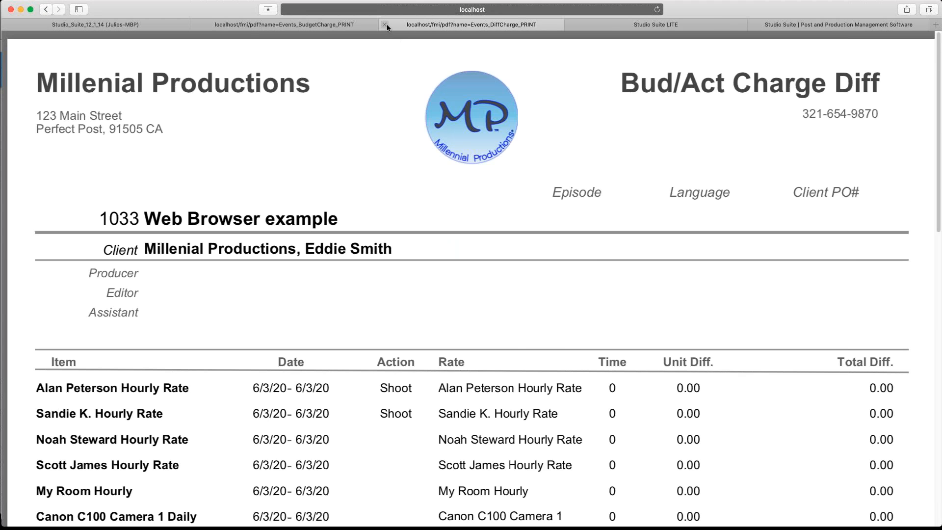
left_click(384, 25)
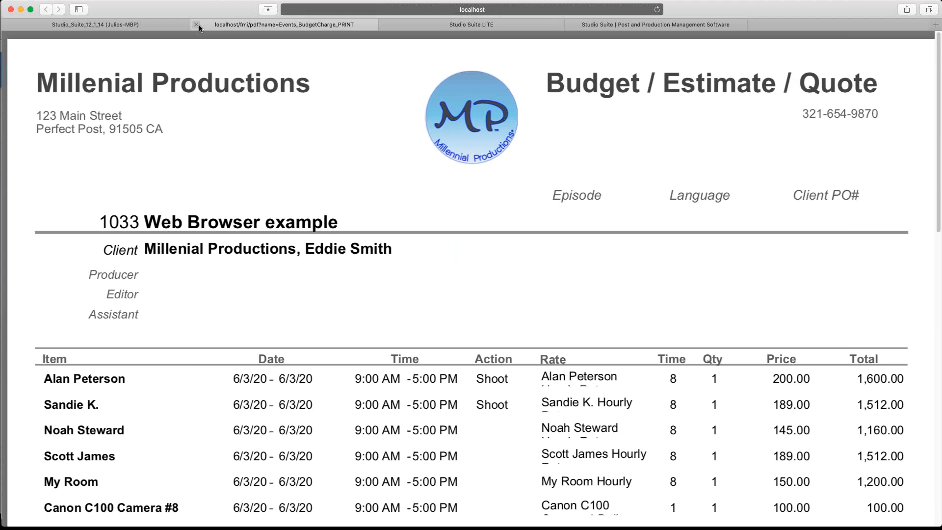
left_click(196, 24)
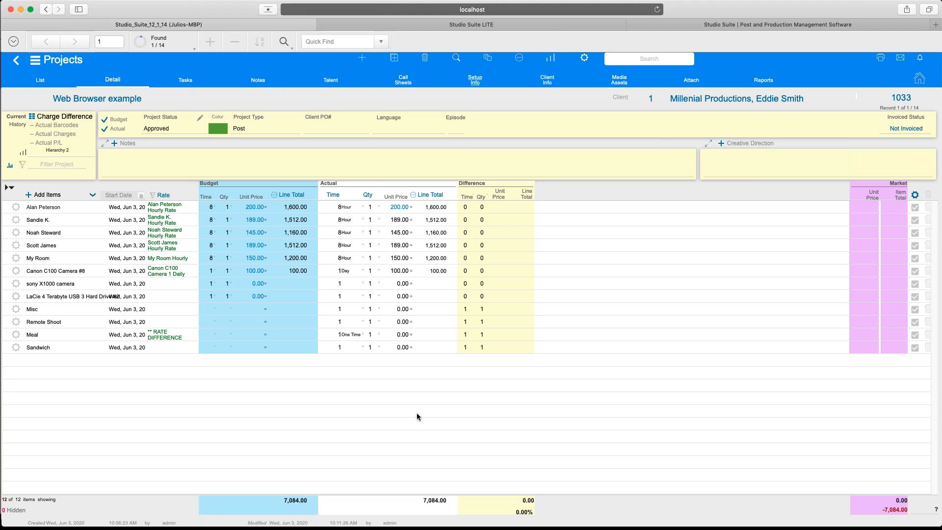
Return the line items to the Actual Charges view via the Charge/Act cell.
left_click(34, 118)
left_click(185, 93)
left_click(184, 93)
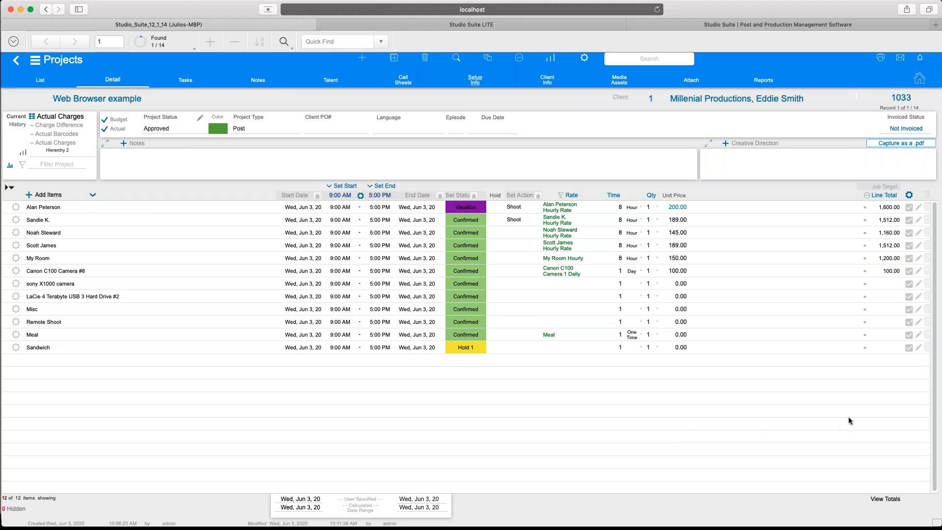
left_click(910, 198)
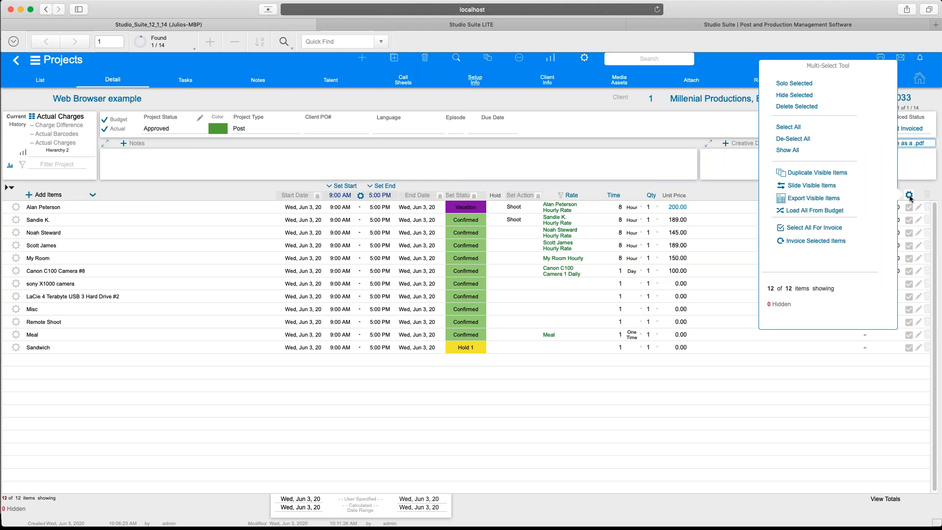
Select All For Invoice, then tick sony X1000, LaCie drive, Misc, Remote Shoot and Sandwich.
left_click(835, 229)
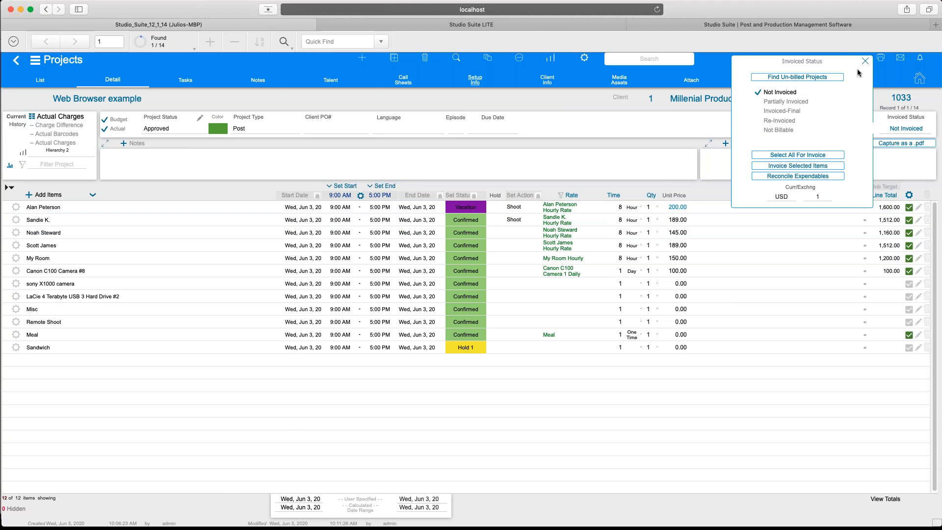
left_click(909, 216)
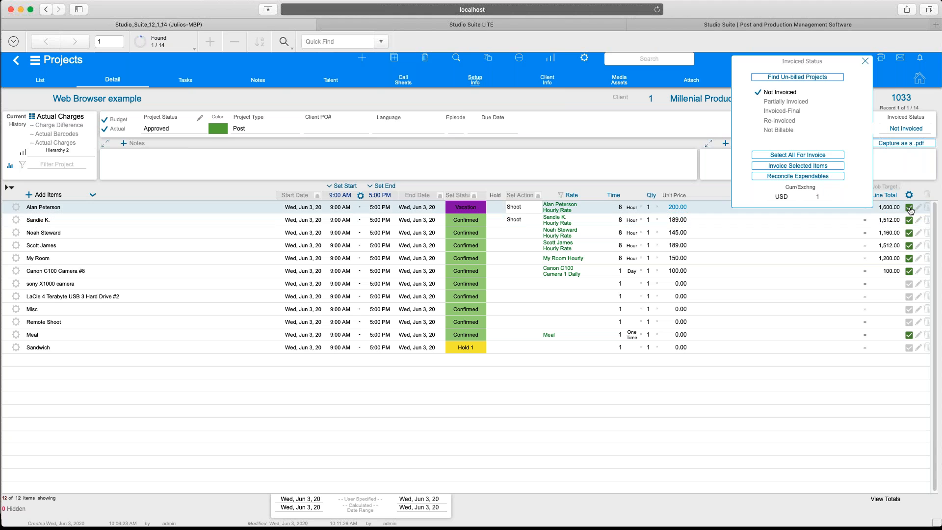
left_click(908, 208)
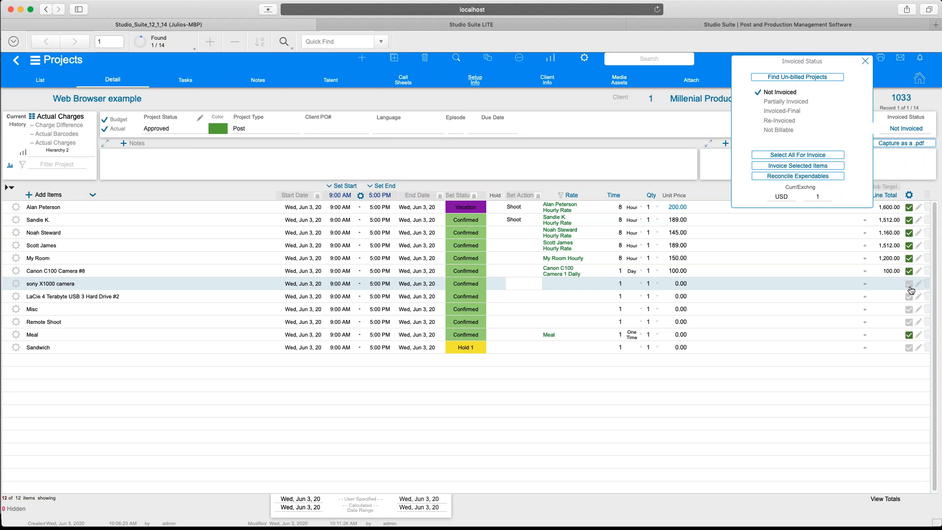
left_click(909, 285)
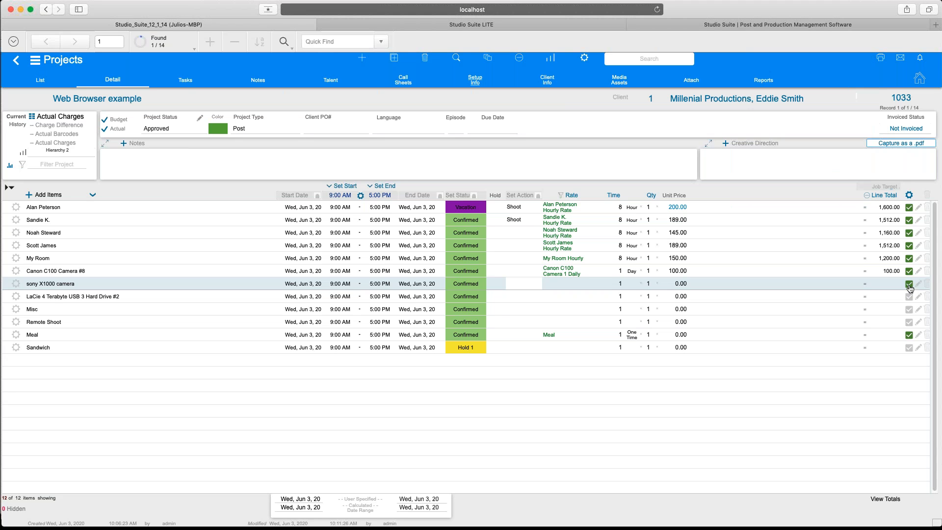
left_click(909, 297)
left_click(909, 310)
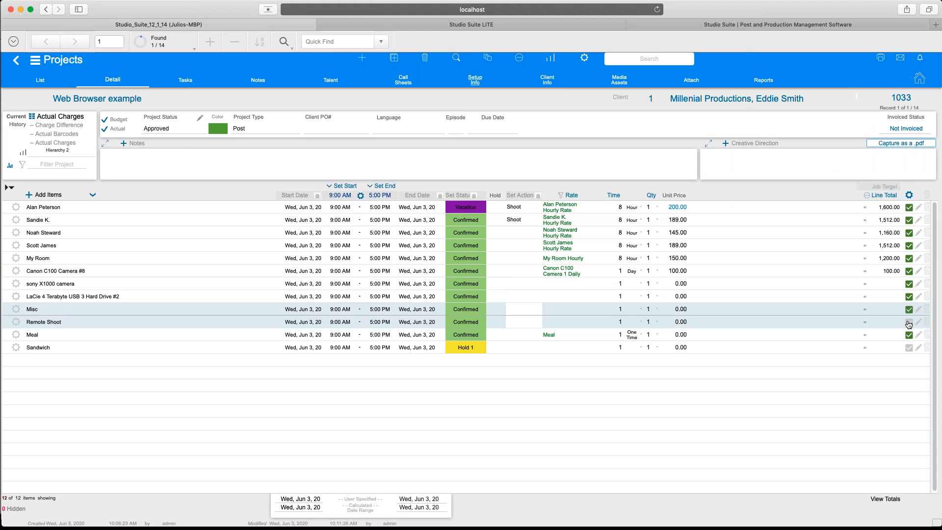
left_click(908, 322)
left_click(909, 348)
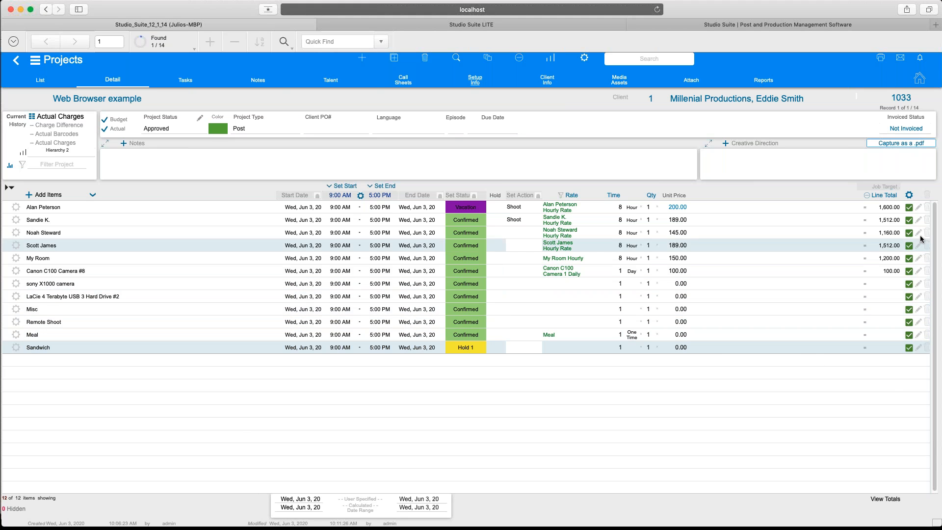
left_click(908, 196)
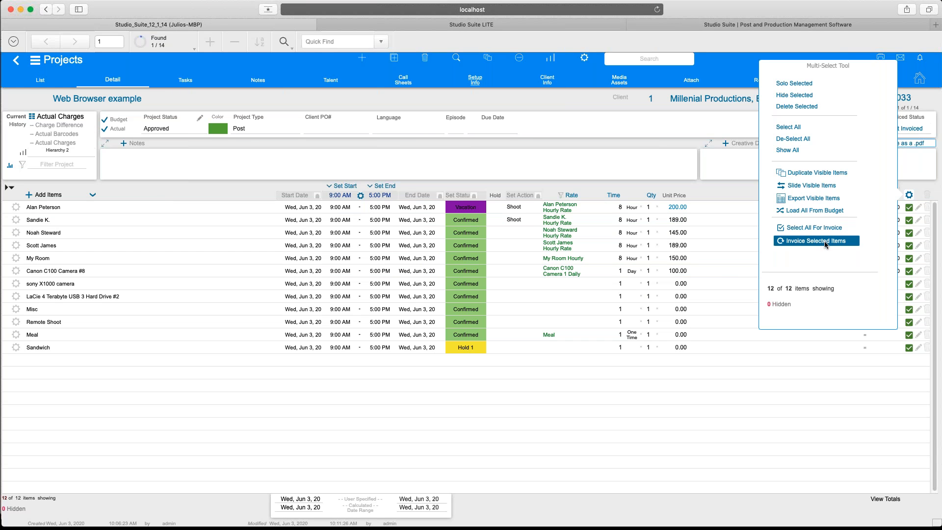
Invoice the selected items as the Final invoice, creating invoice 118.
left_click(826, 240)
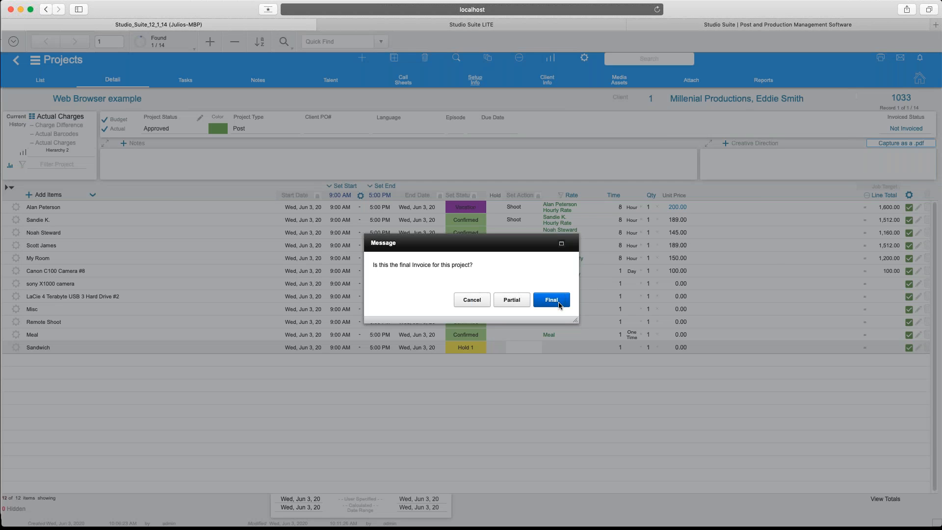
left_click(552, 300)
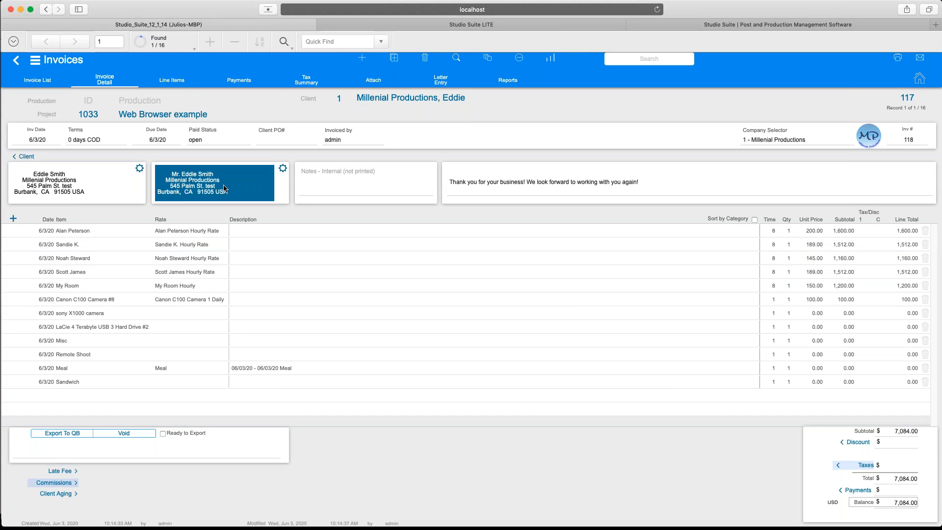
Check invoice 118's internal notes, thank-you message and empty Client PO#, then open View as PDF.
left_click(327, 190)
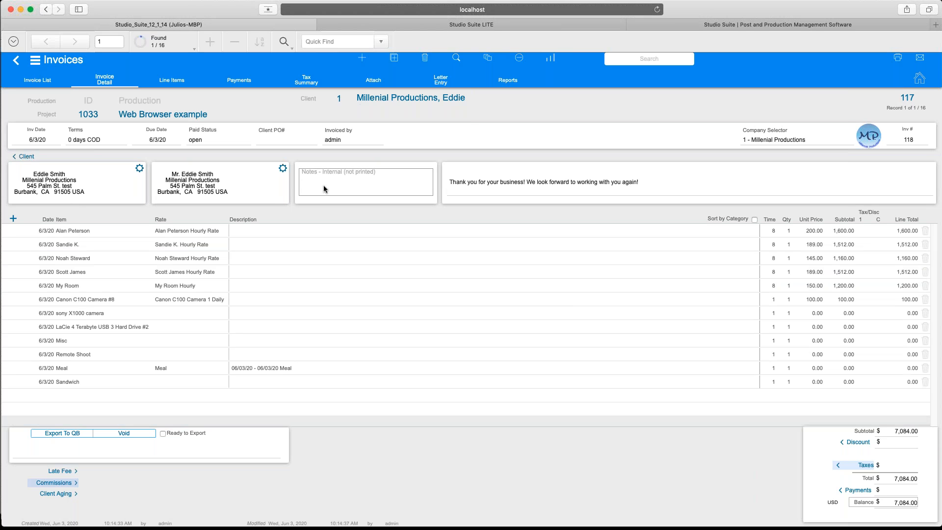
left_click(295, 235)
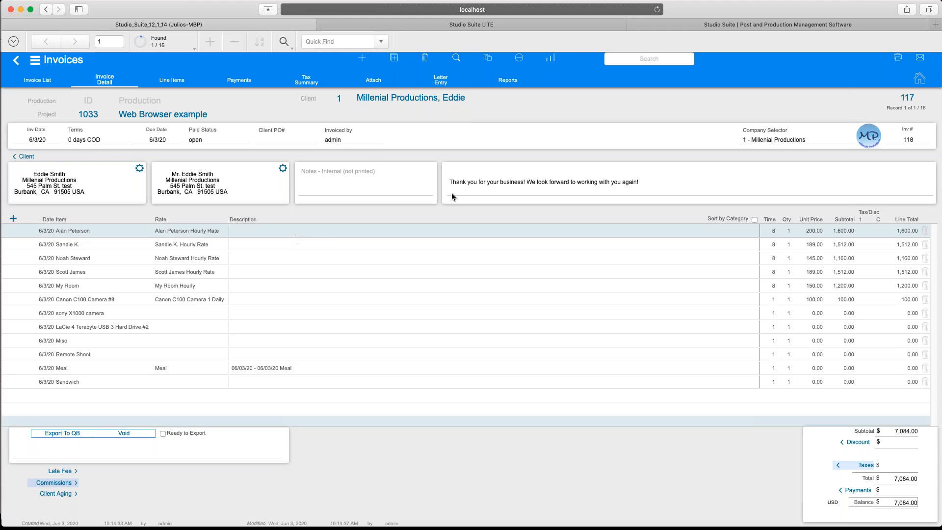
left_click(471, 190)
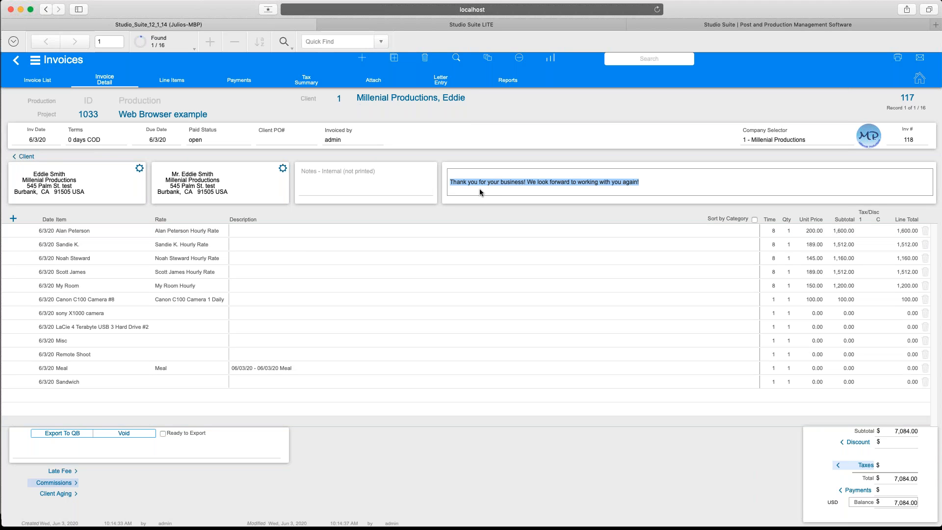
left_click(479, 189)
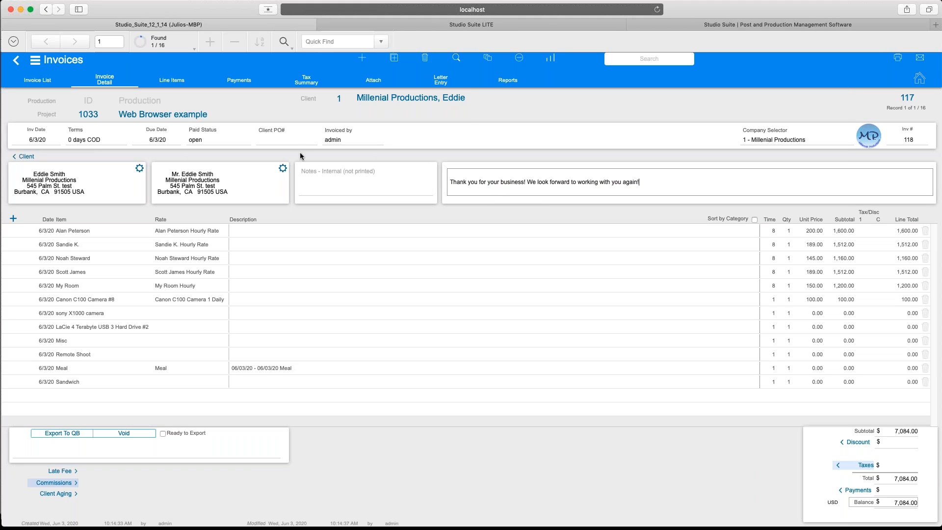
left_click(293, 139)
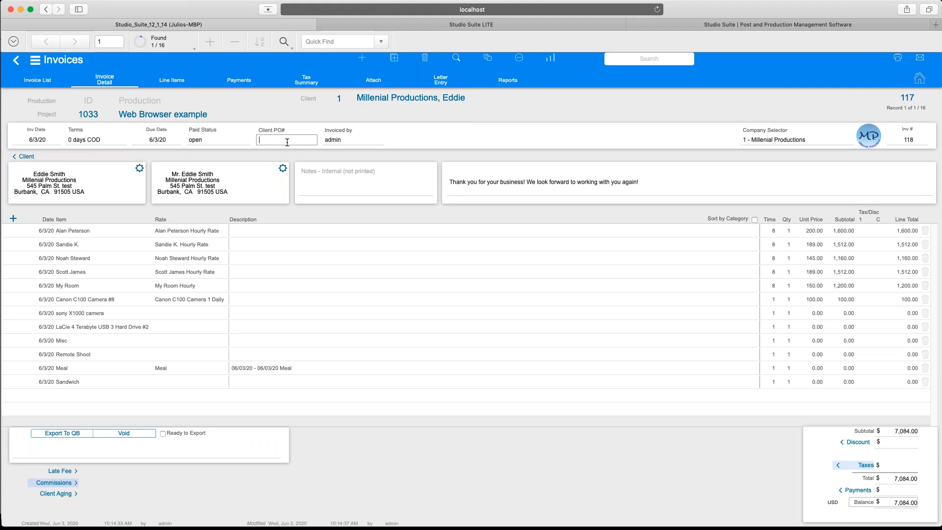
left_click(598, 119)
left_click(901, 62)
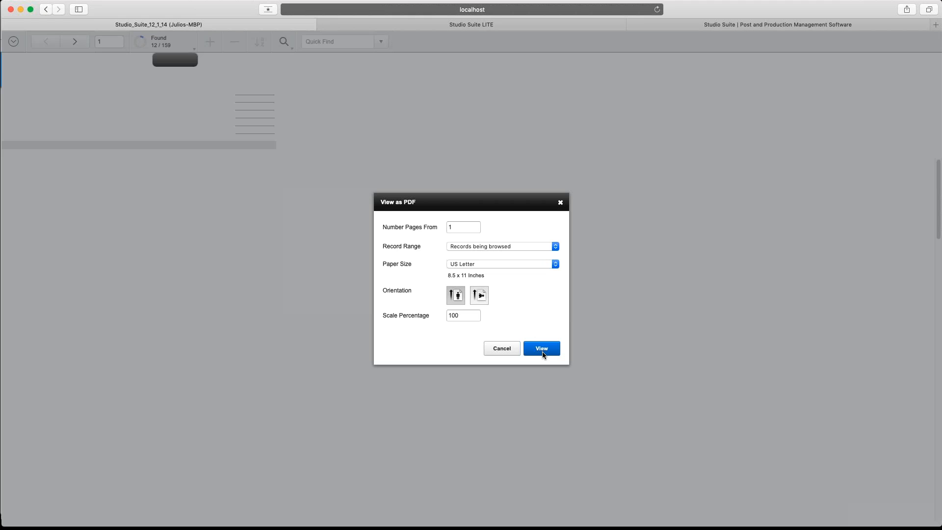
Generate invoice 118's US Letter PDF at 100%, scroll through it, then close its tab.
left_click(541, 348)
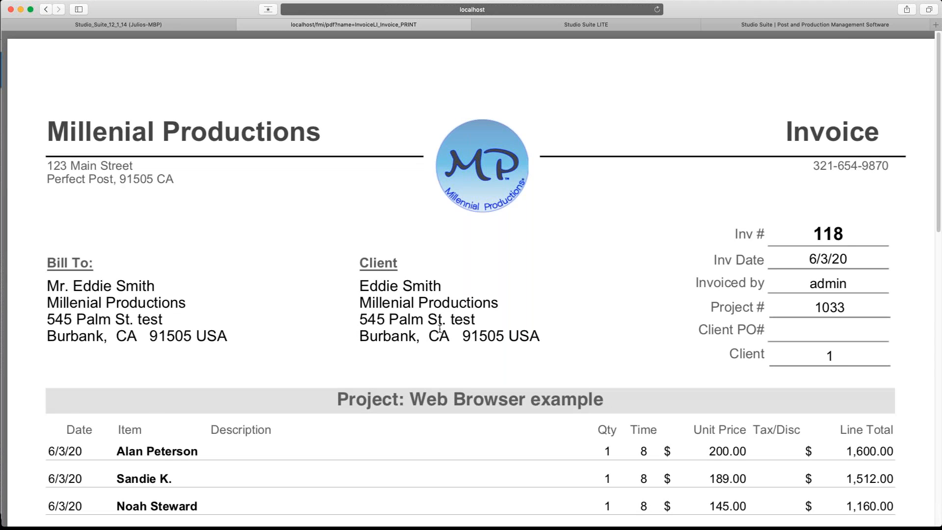
scroll(440, 329, "down", 5)
scroll(440, 329, "down", 7)
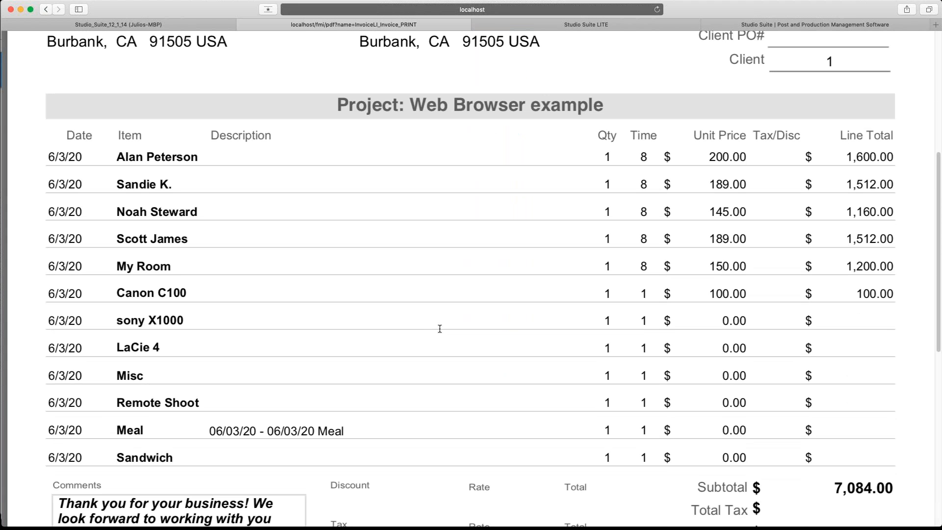
scroll(440, 329, "down", 2)
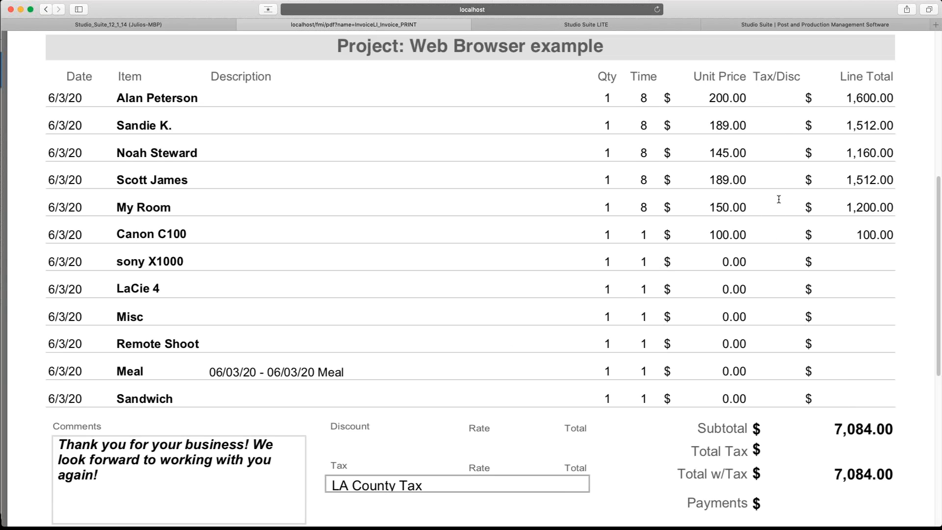
scroll(580, 292, "down", 5)
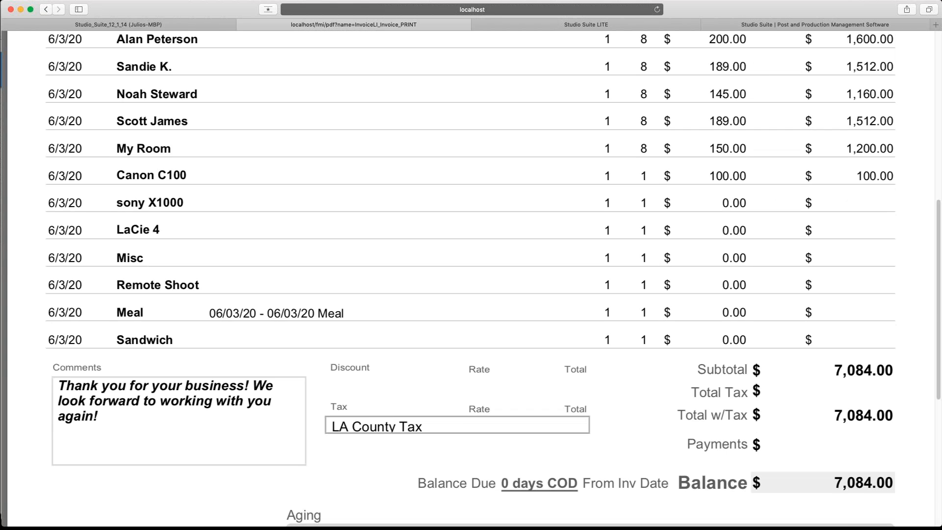
scroll(580, 292, "down", 2)
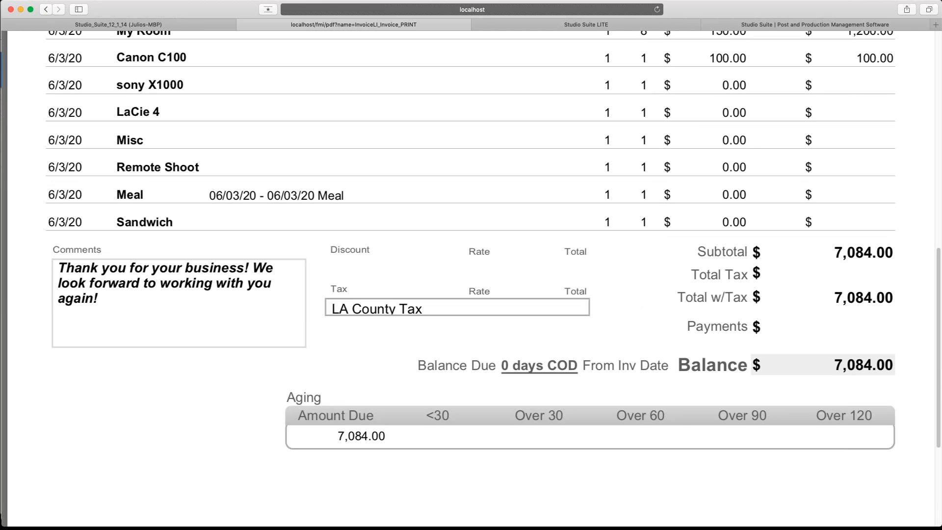
scroll(580, 292, "down", 5)
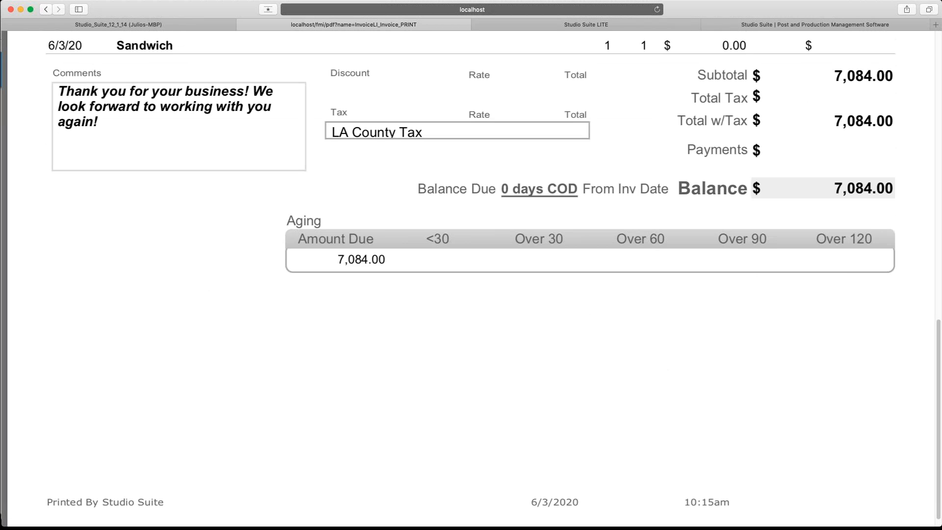
scroll(580, 292, "up", 20)
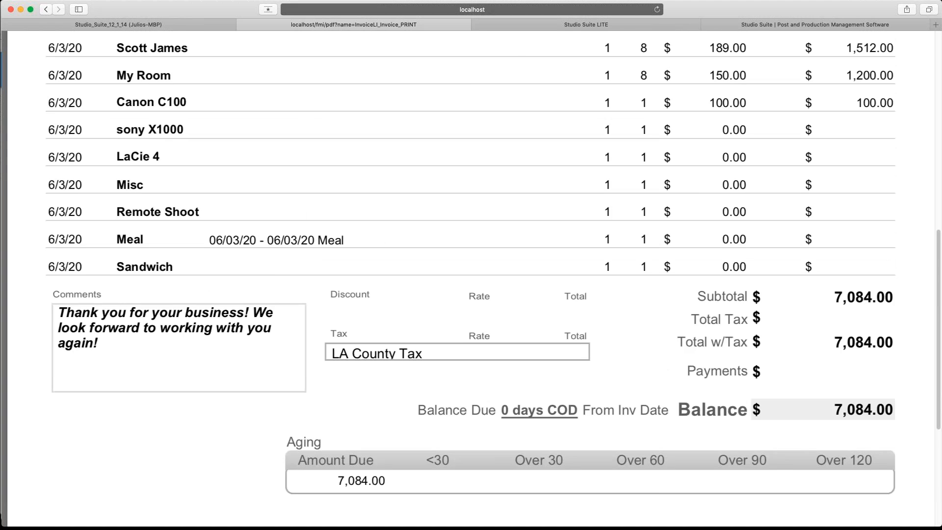
left_click(245, 25)
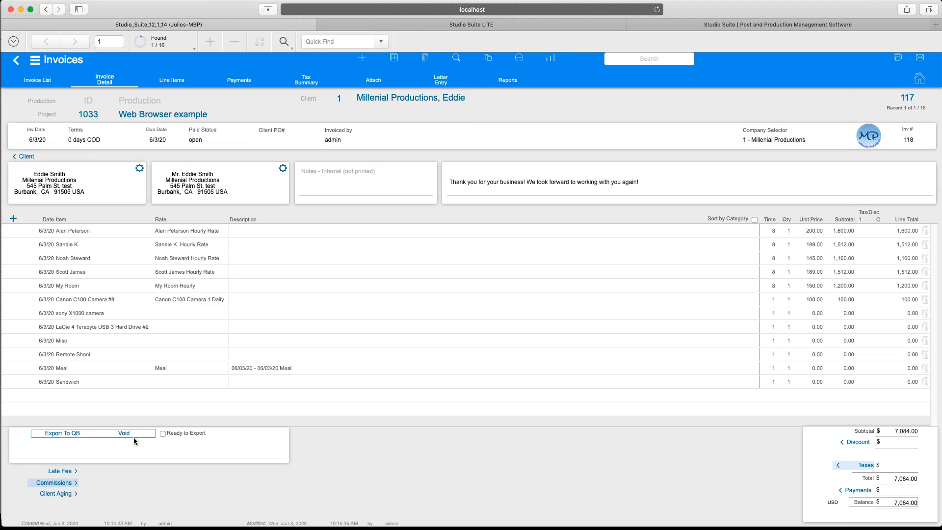
left_click(76, 434)
Switch to FileMaker Pro and refresh the 31 May – 06 Jun 2020 calendar bookings.
key("super+Tab")
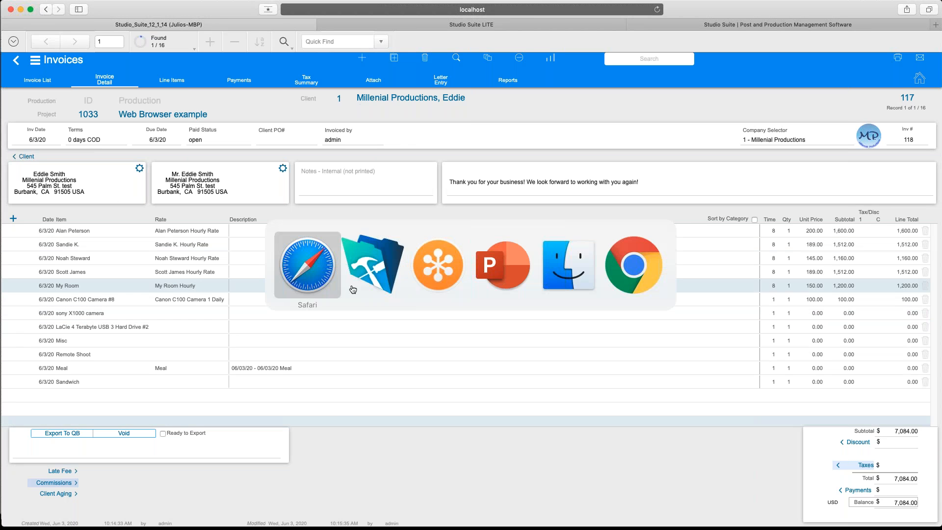
left_click(368, 281)
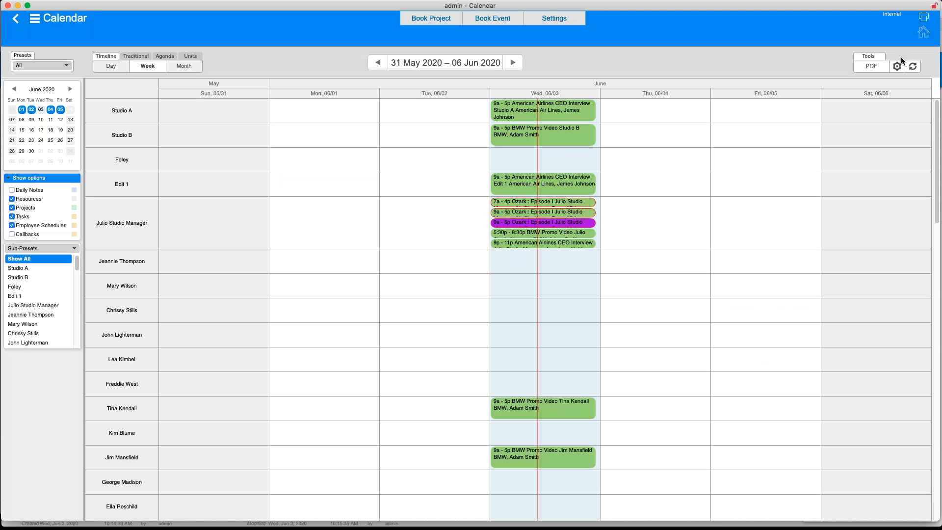
left_click(912, 66)
Scroll the timeline to inspect each Web Browser example booking on Wed 06/03.
scroll(264, 344, "down", 15)
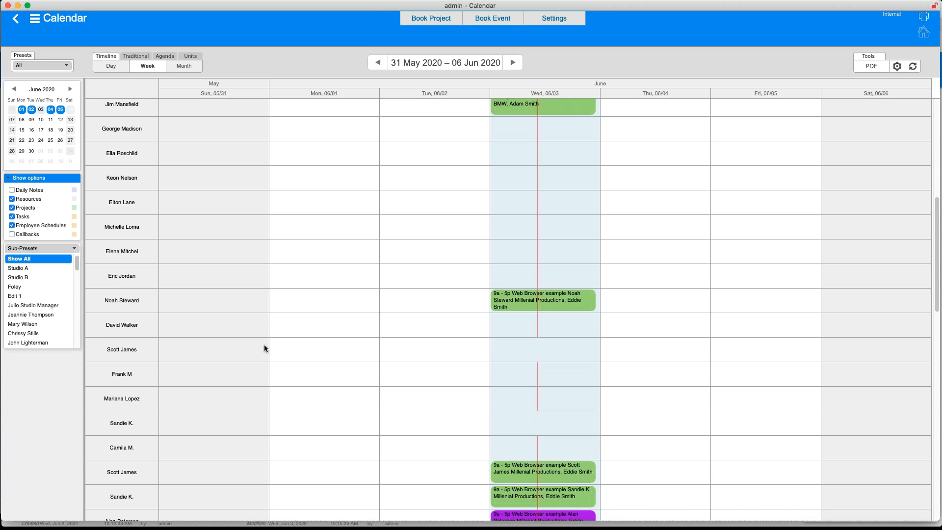
scroll(263, 345, "down", 3)
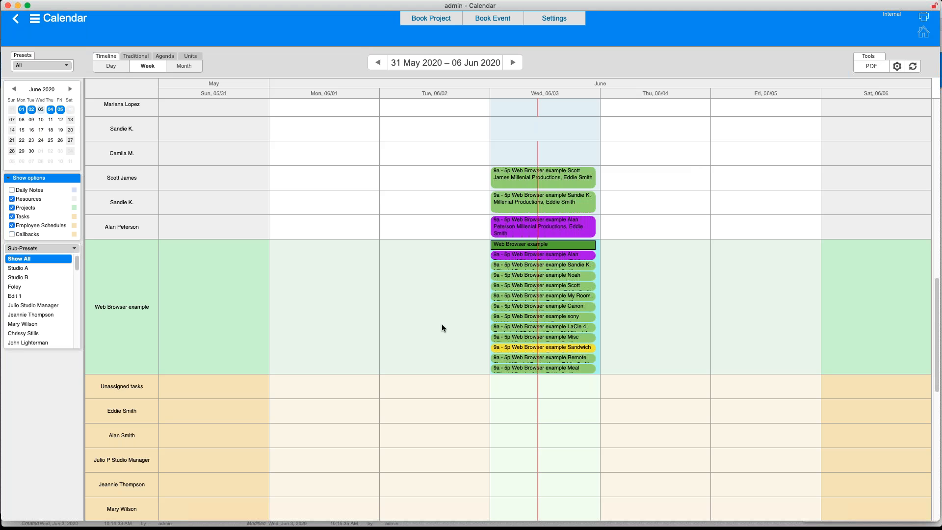
mouse_move(500, 292)
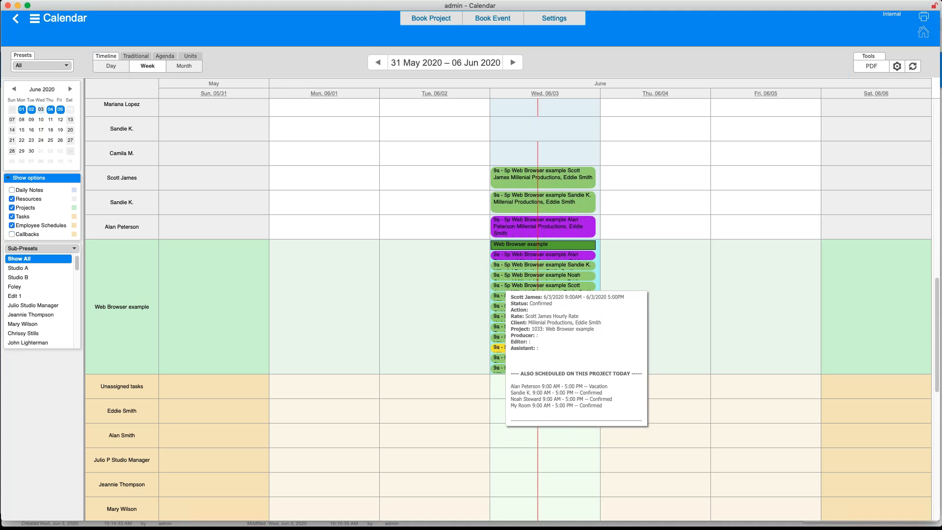
mouse_move(516, 249)
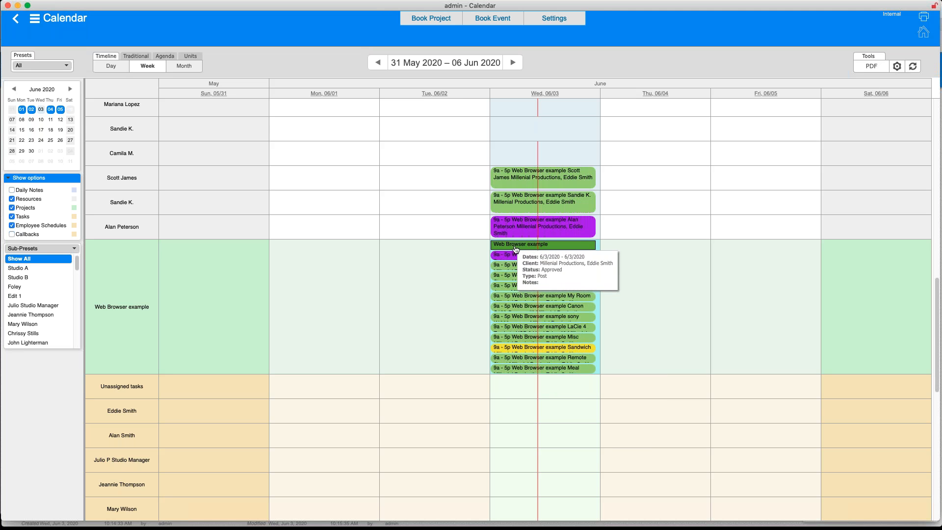
scroll(433, 334, "up", 3)
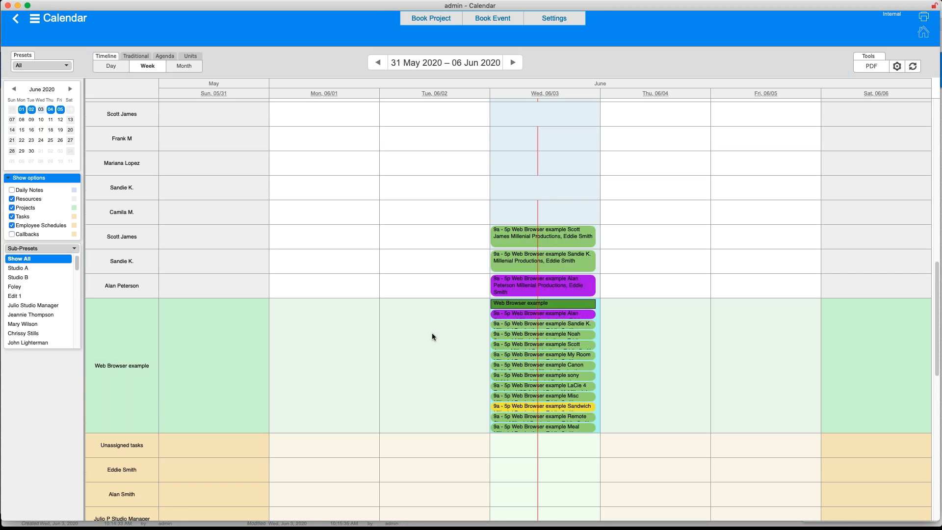
scroll(432, 336, "up", 10)
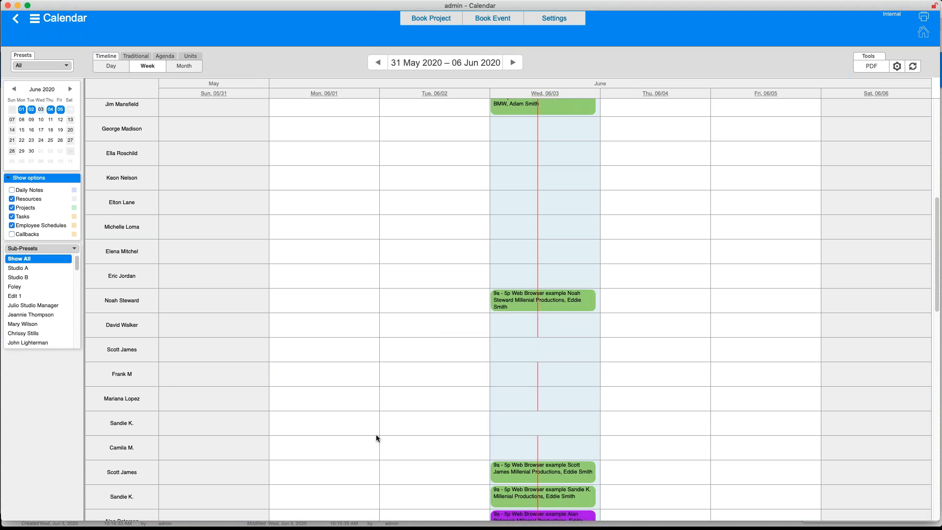
scroll(376, 434, "down", 6)
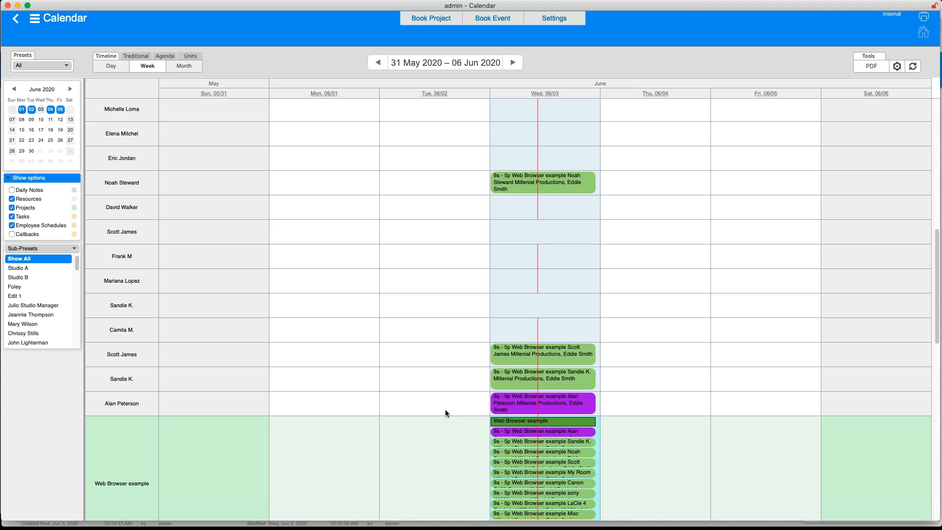
mouse_move(506, 379)
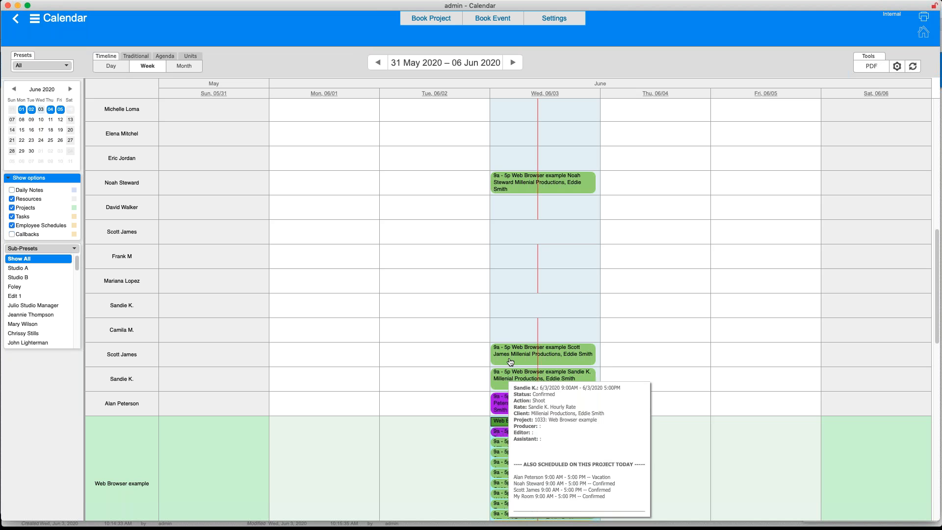
mouse_move(510, 361)
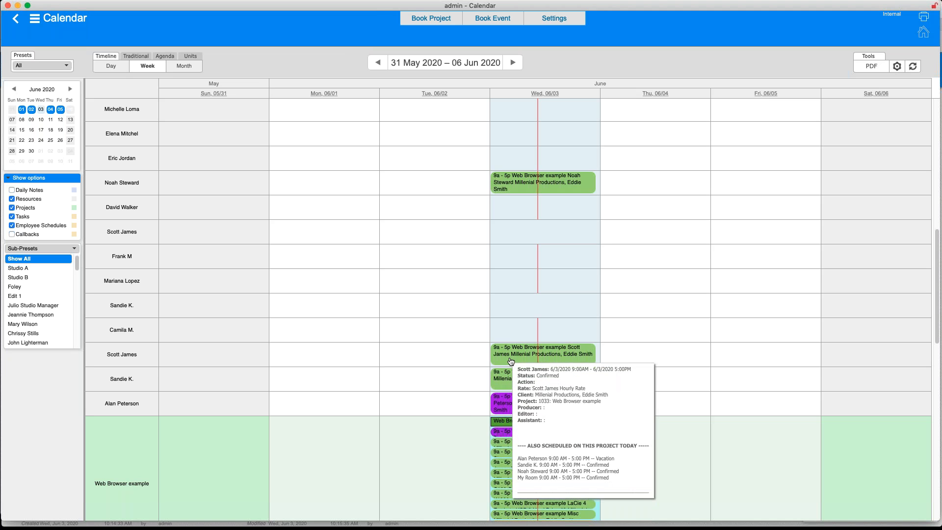
scroll(511, 361, "up", 6)
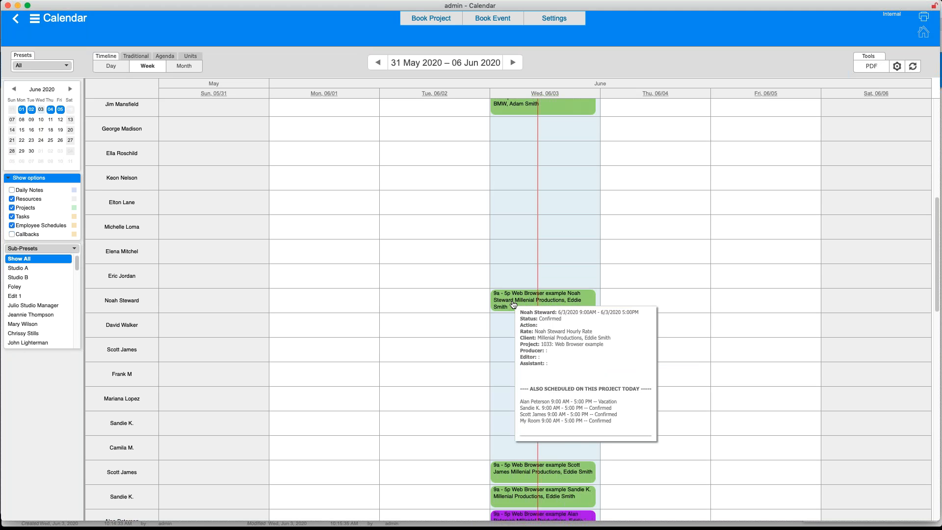
scroll(512, 302, "up", 6)
mouse_move(510, 229)
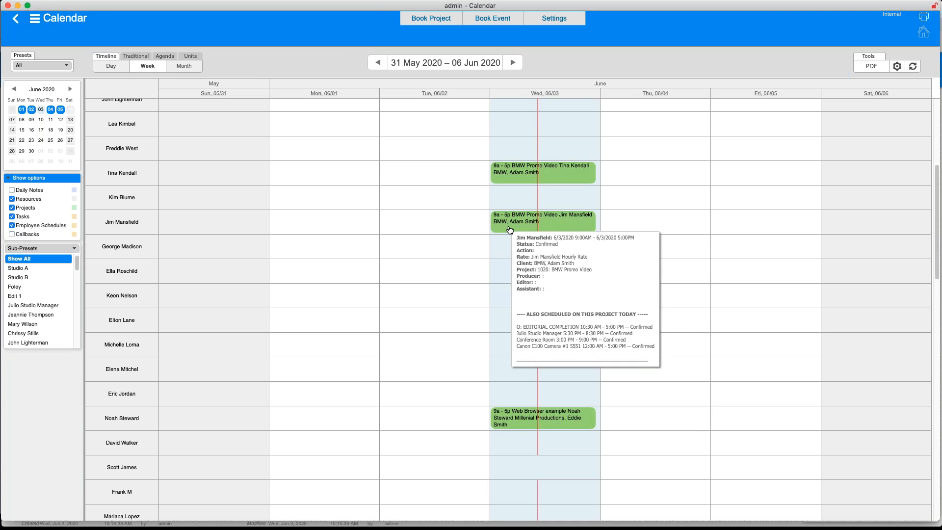
scroll(511, 230, "up", 3)
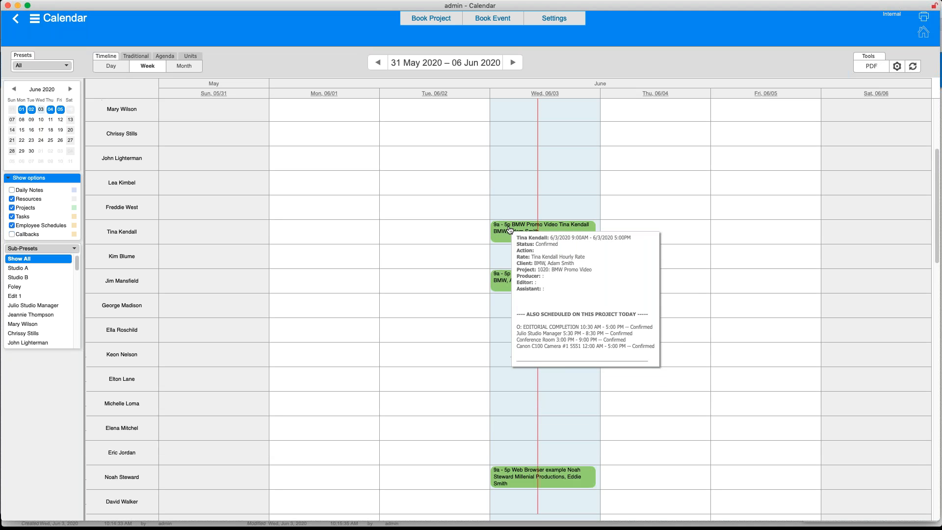
scroll(510, 229, "up", 9)
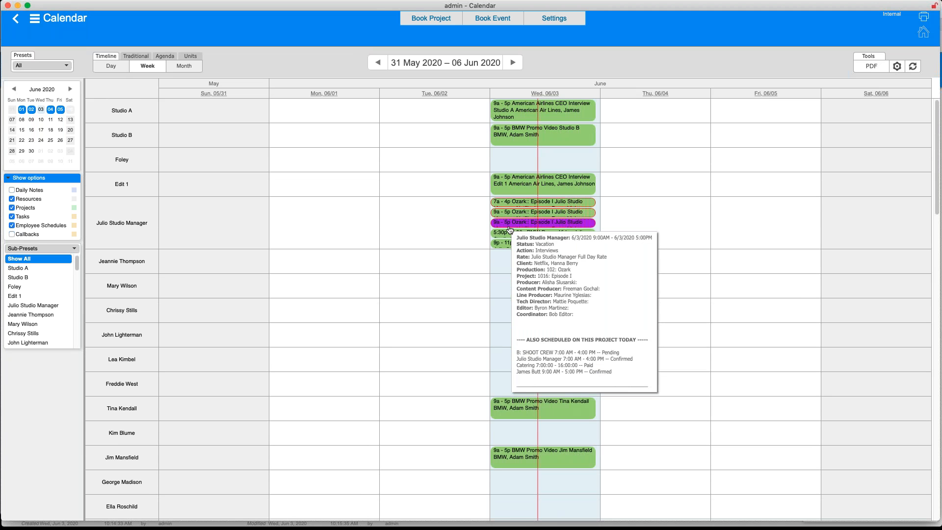
scroll(415, 422, "down", 3)
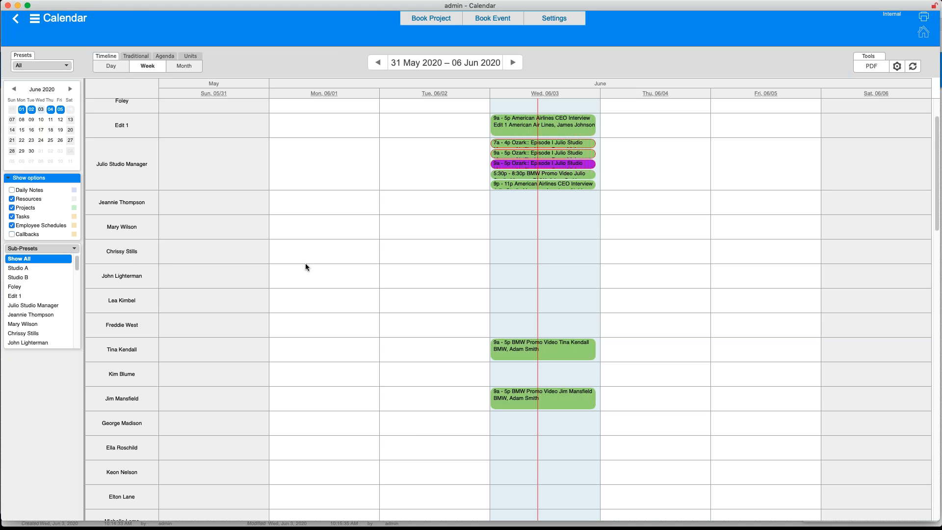
Book the employee 9a–5p on Wed 06/03 onto the existing Web Browser example project.
left_click_drag(494, 242, 561, 252)
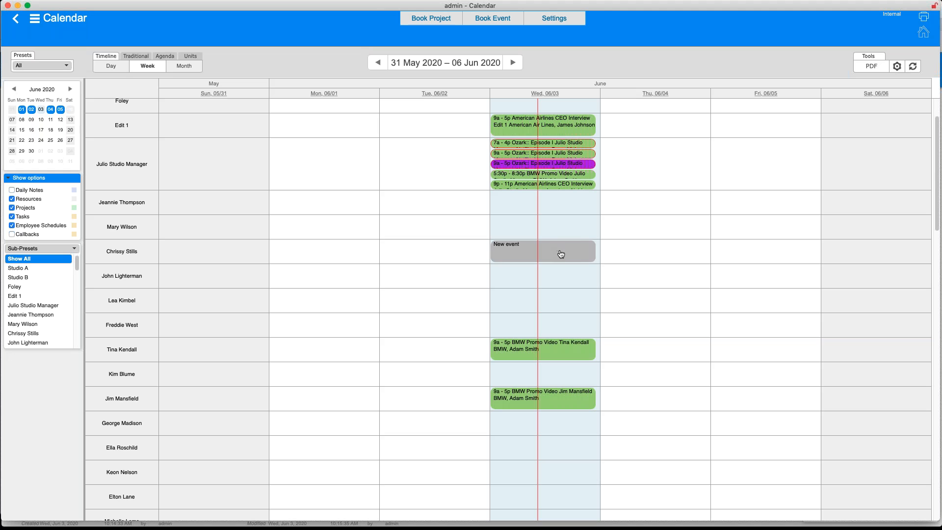
left_click(441, 20)
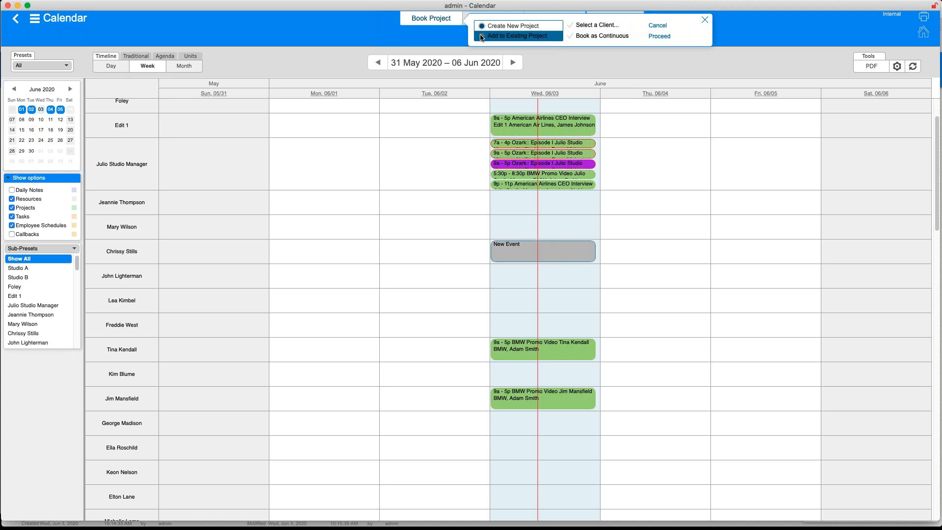
left_click(481, 37)
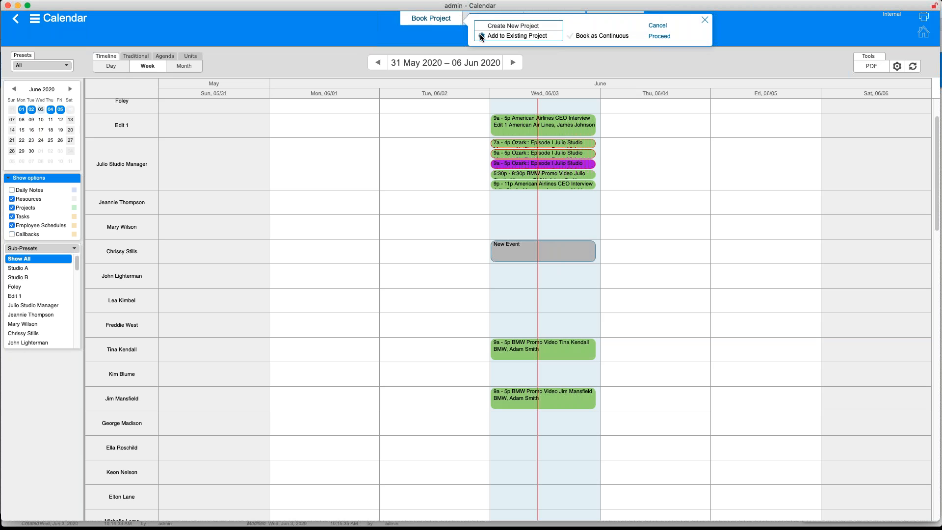
left_click(671, 36)
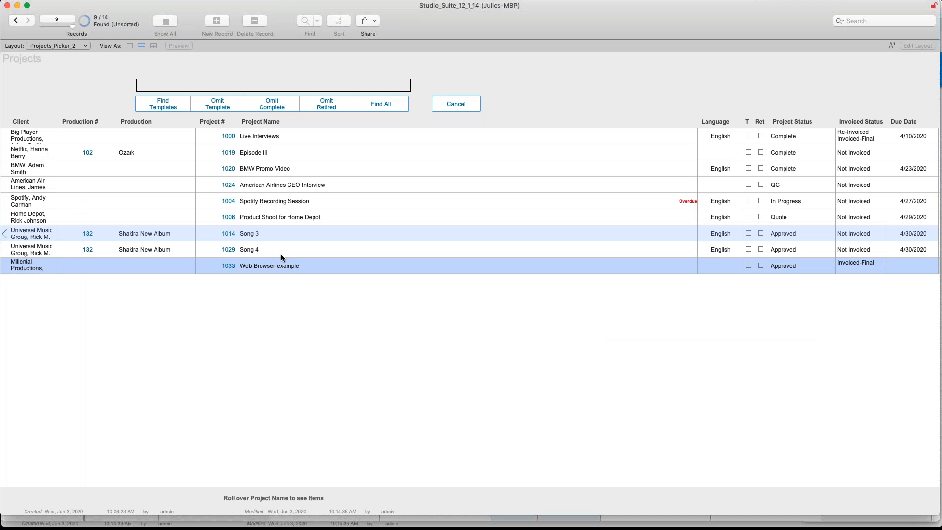
left_click(258, 266)
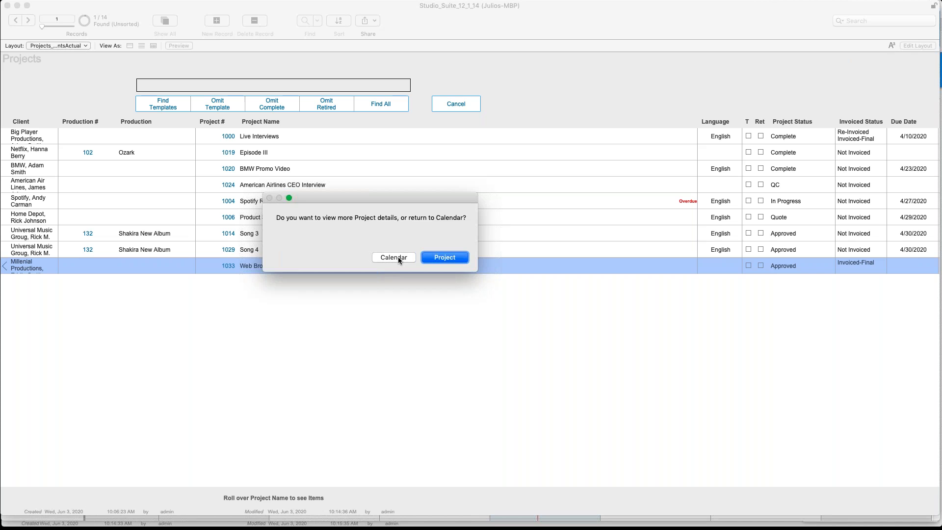
left_click(399, 258)
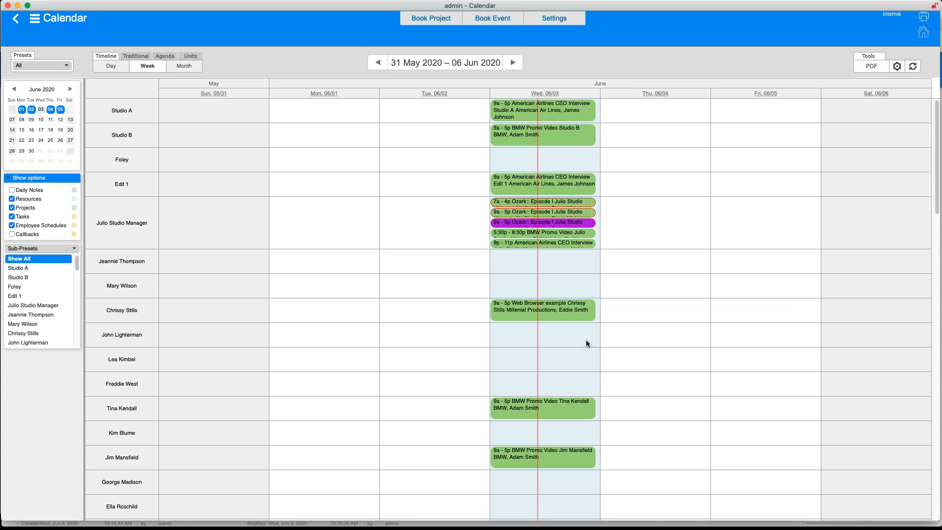
mouse_move(551, 319)
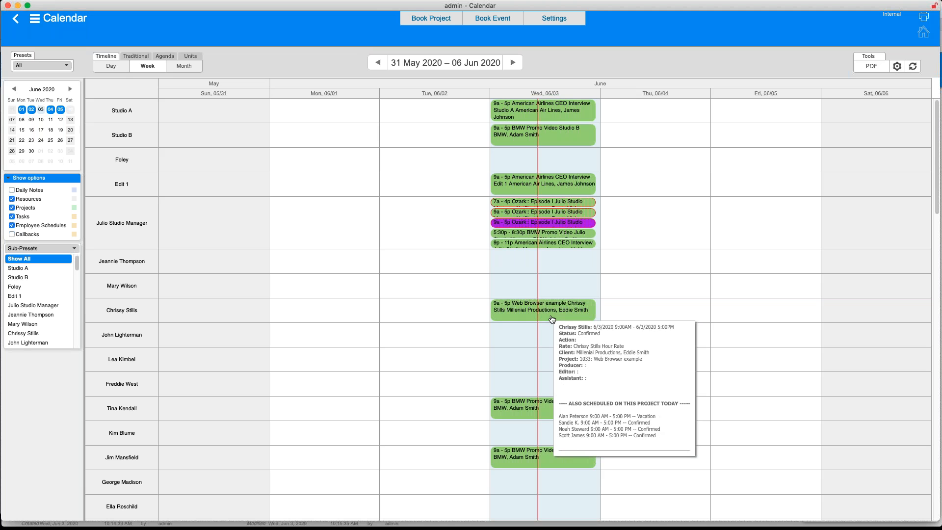
Return to Safari's Projects section and open the newly booked line item's details.
key("super+Tab")
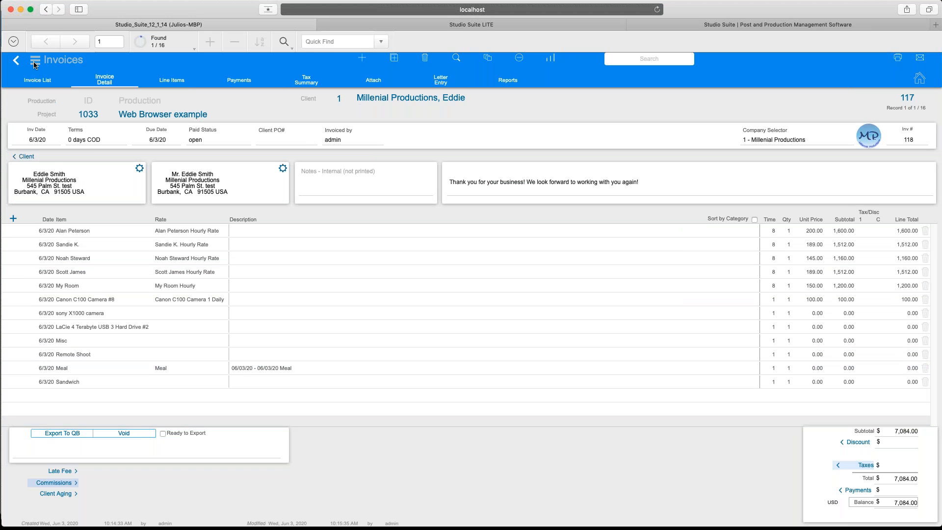
left_click(34, 60)
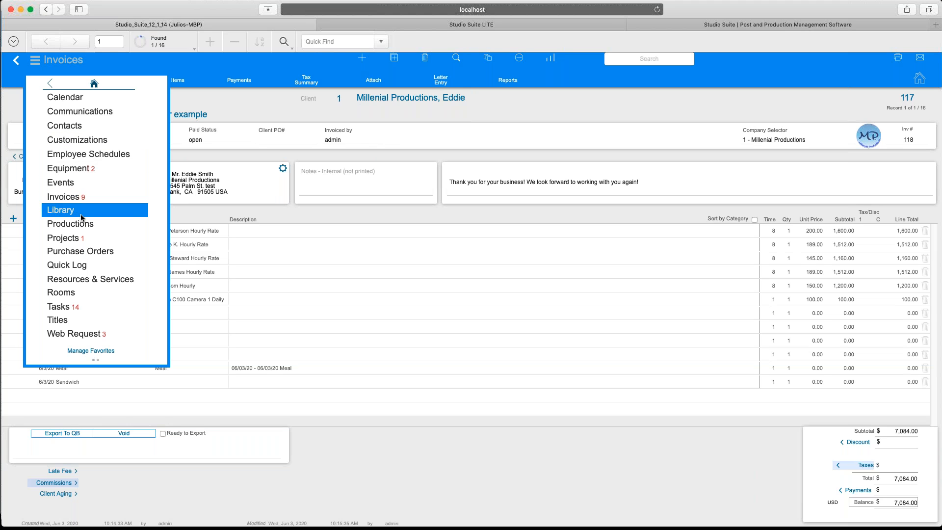
left_click(84, 235)
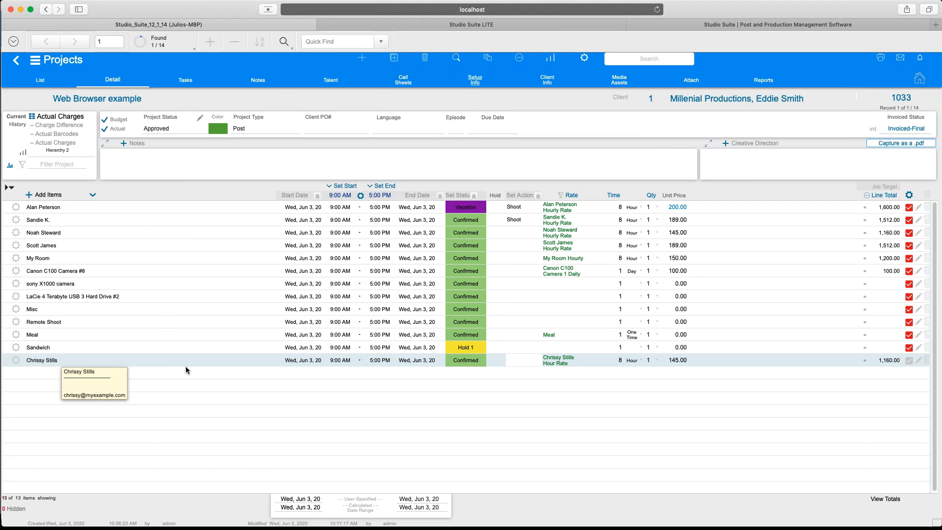
left_click(337, 364)
Set the booking start to 8:00 AM with action Interviews, and save it.
left_click(425, 301)
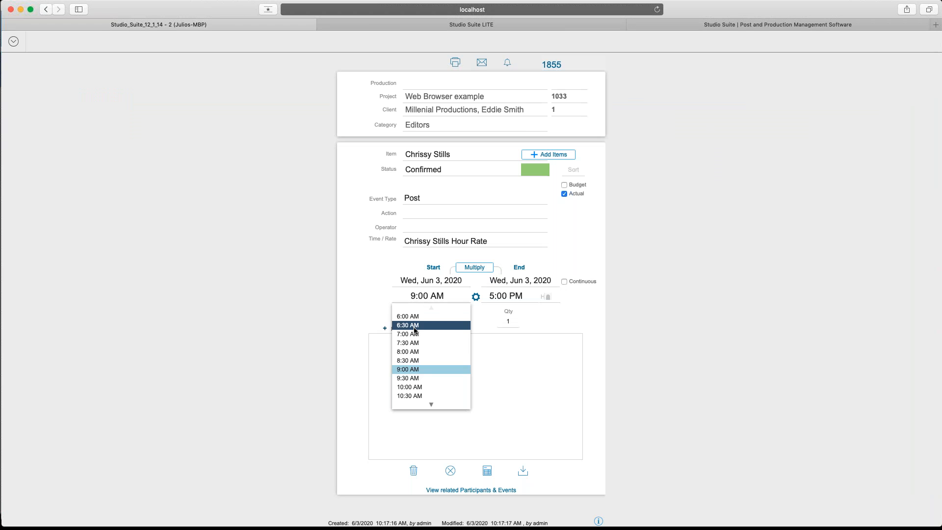
left_click(406, 348)
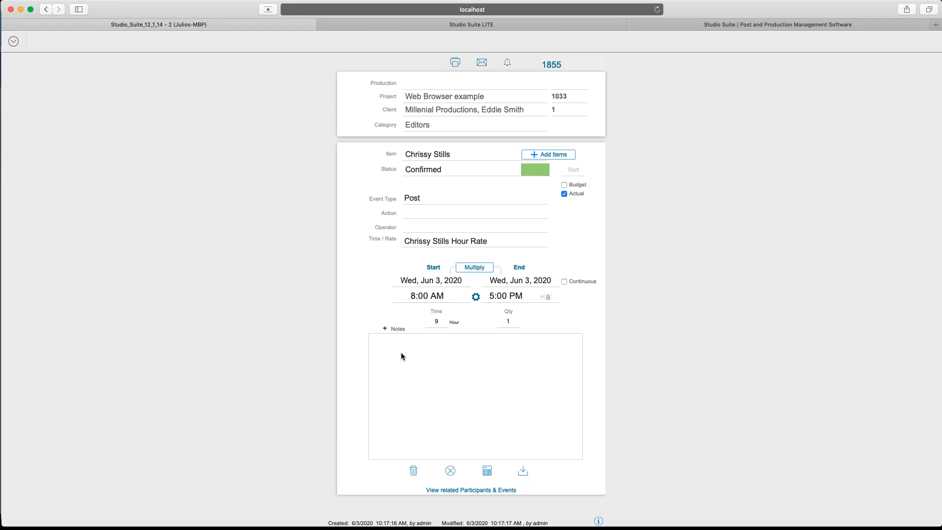
left_click(412, 214)
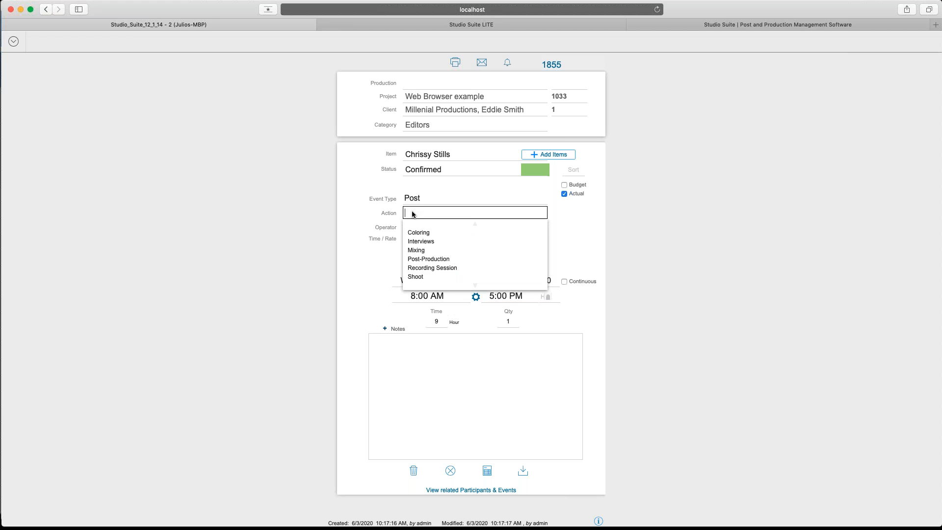
left_click(419, 241)
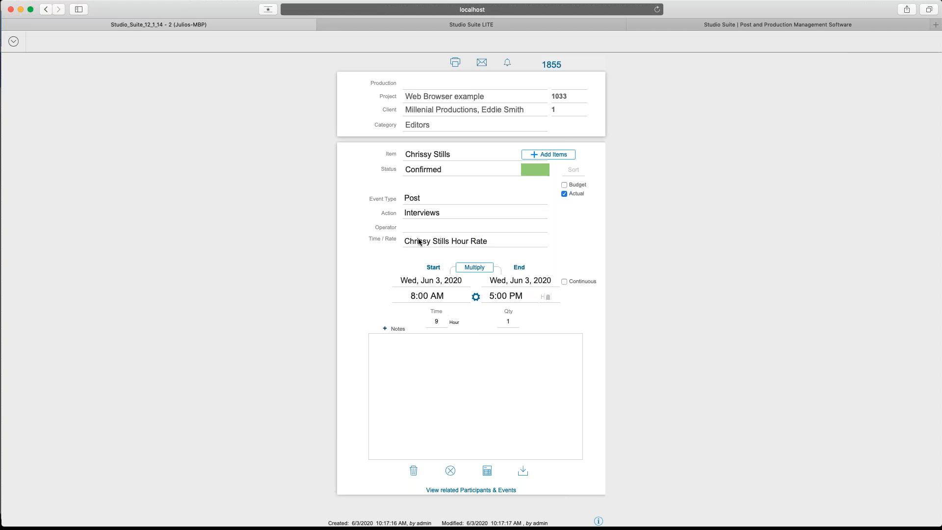
left_click(523, 475)
left_click(523, 473)
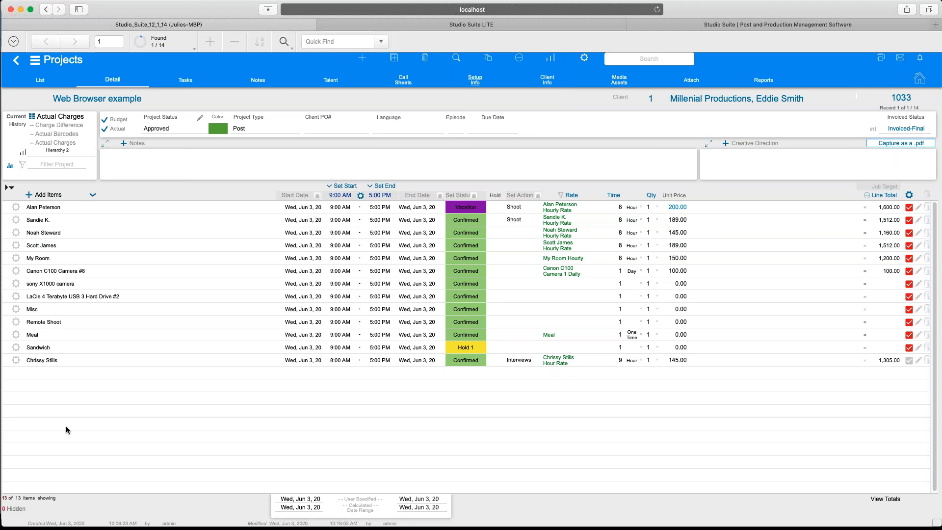
Go via the Home dashboard to System Setup's User Accounts list of 20 accounts.
left_click(35, 60)
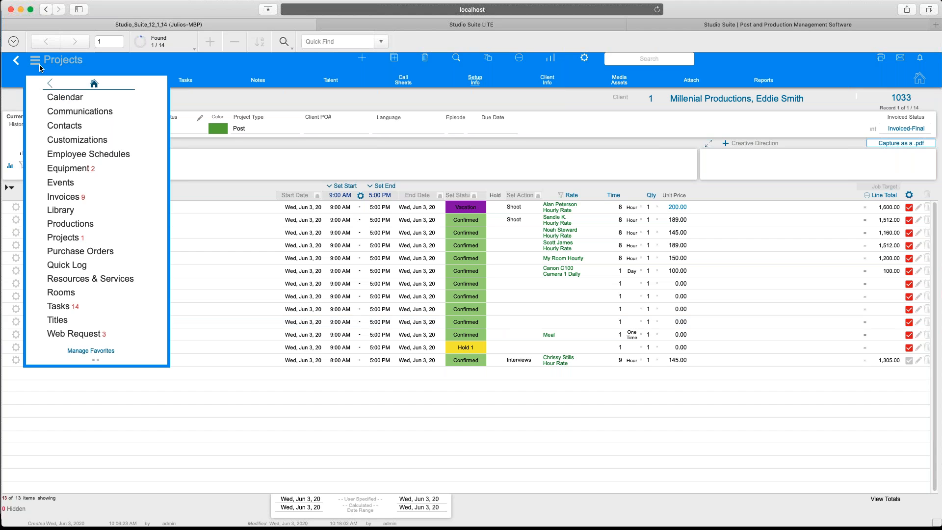
left_click(94, 83)
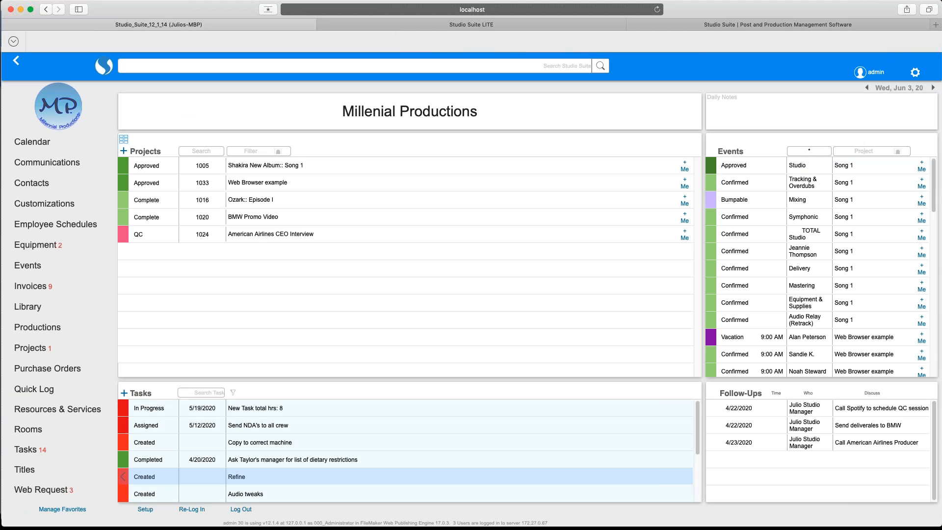
left_click(145, 509)
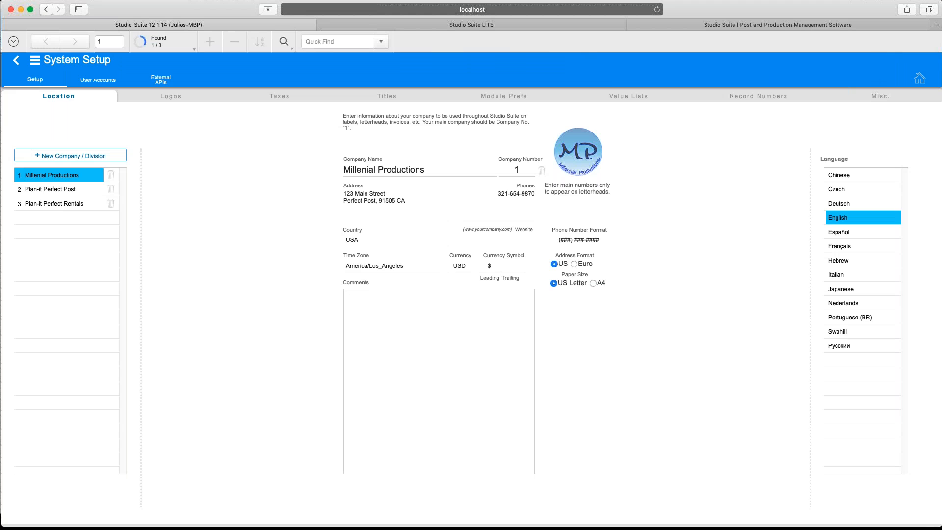
left_click(111, 84)
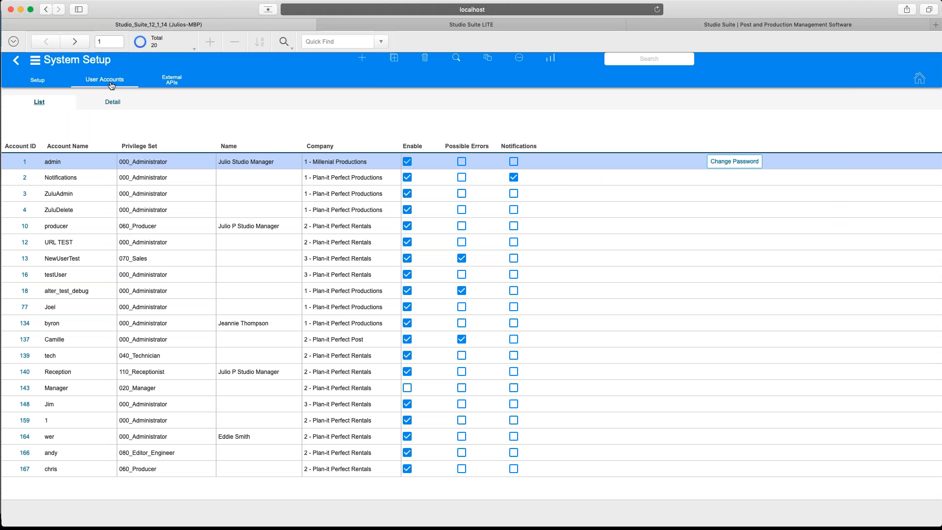
left_click(37, 63)
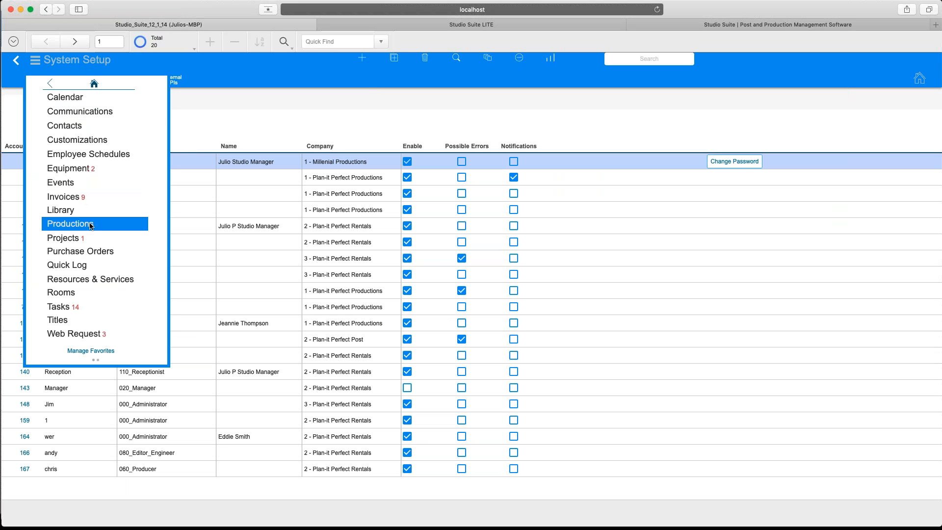
Search resources for the manager's name, open the P-5 Manager record, leave email notifications off.
left_click(111, 280)
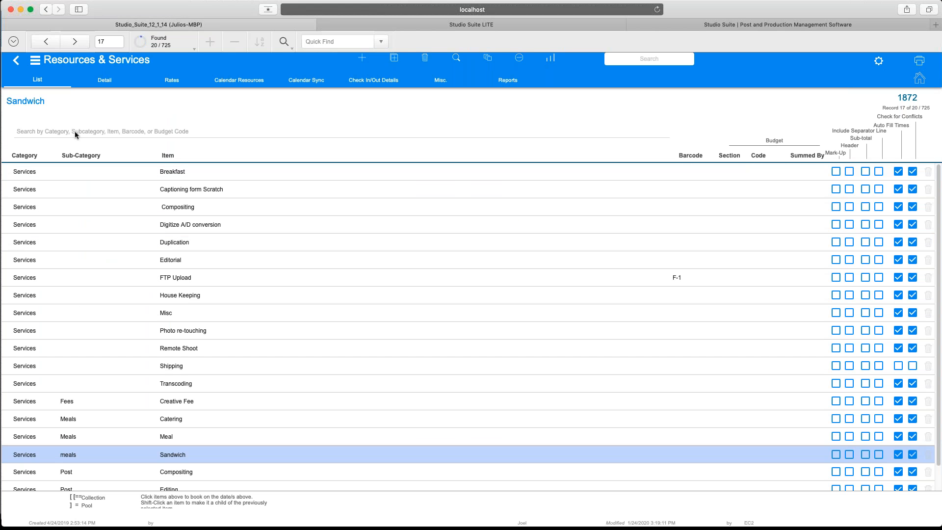
left_click(75, 130)
type("julio")
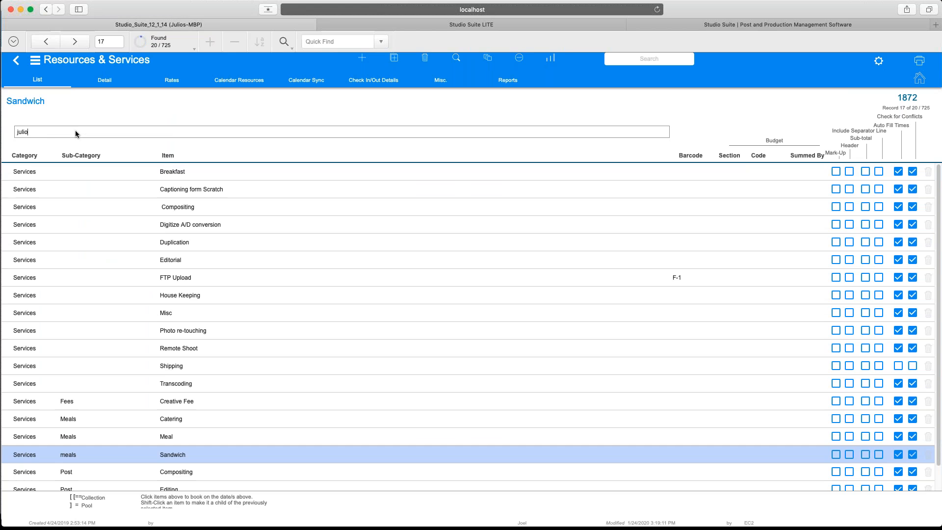
key("Return")
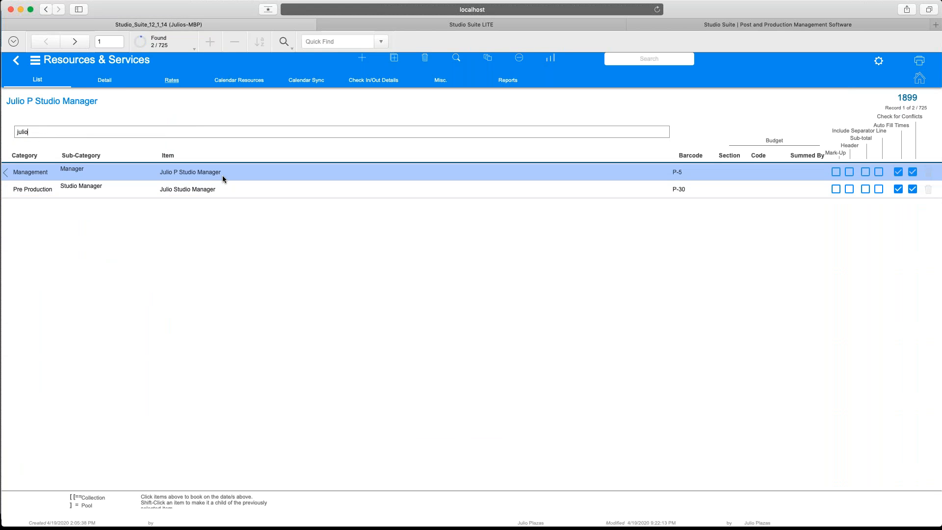
left_click(222, 175)
mouse_move(244, 525)
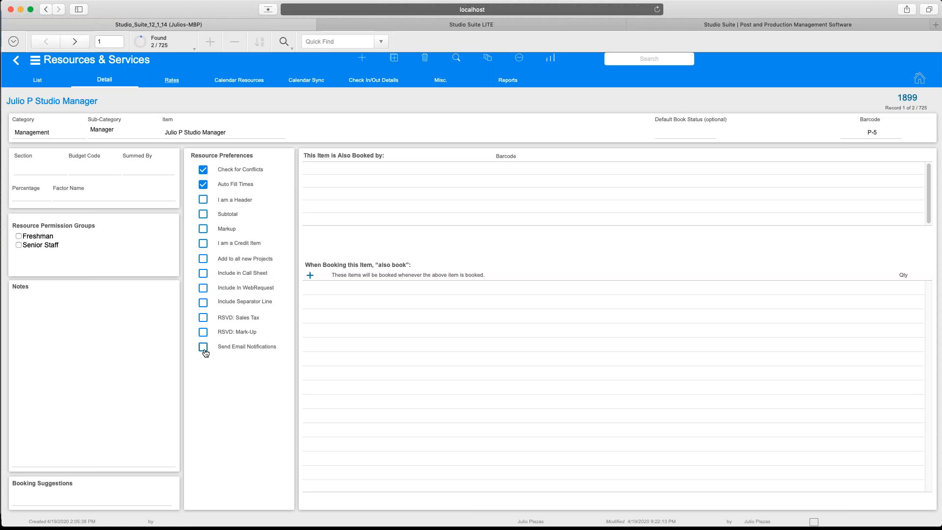
left_click(203, 348)
left_click(204, 349)
left_click(384, 29)
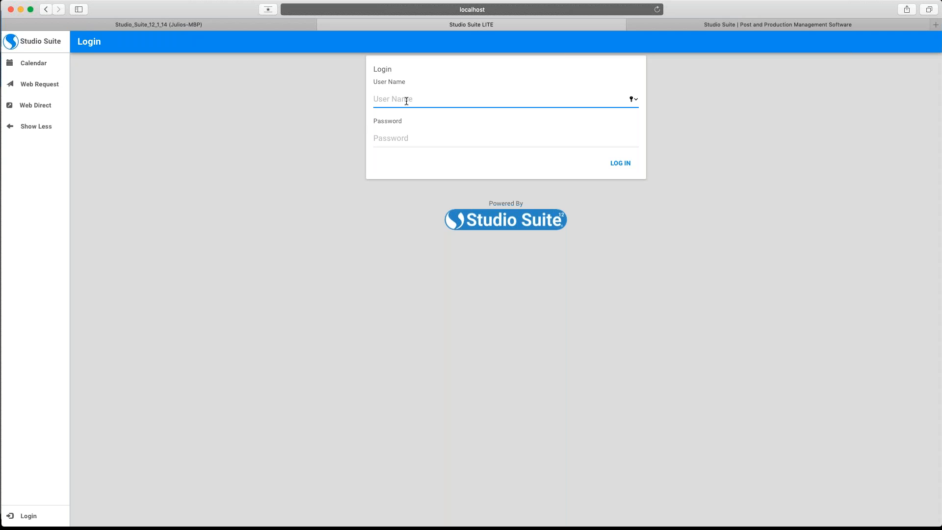
type("admin")
key("Tab")
type("admin")
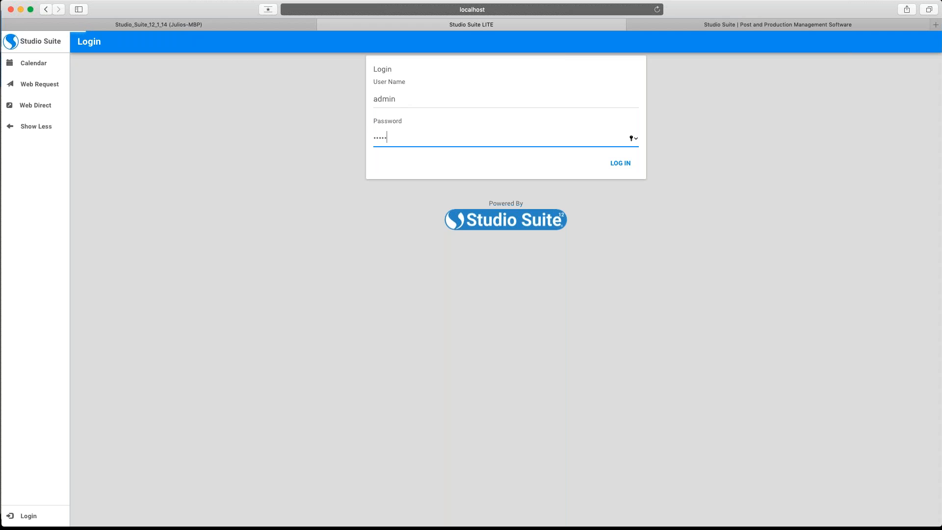
left_click(622, 164)
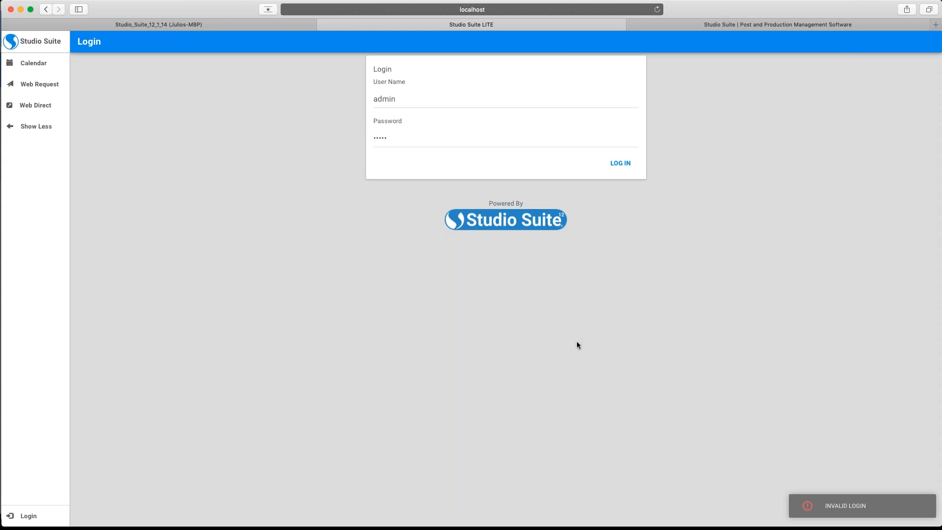
left_click(658, 10)
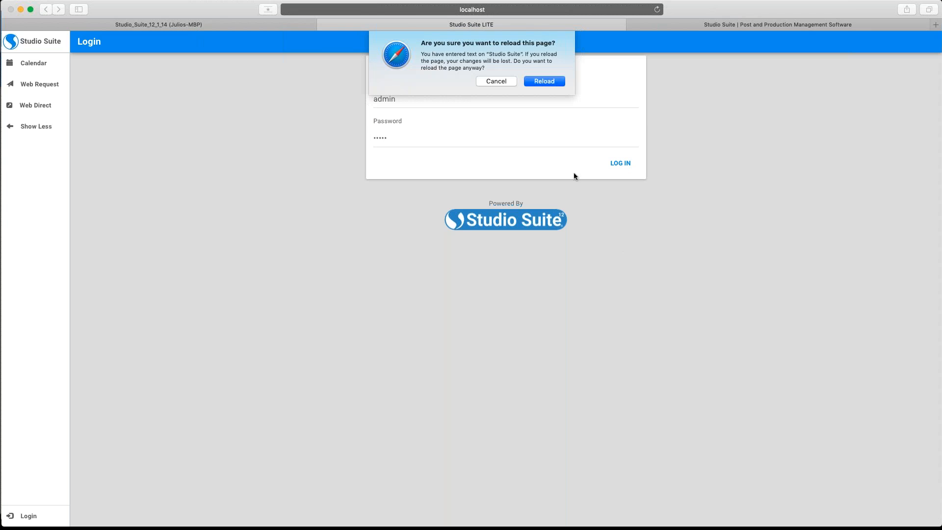
left_click(544, 82)
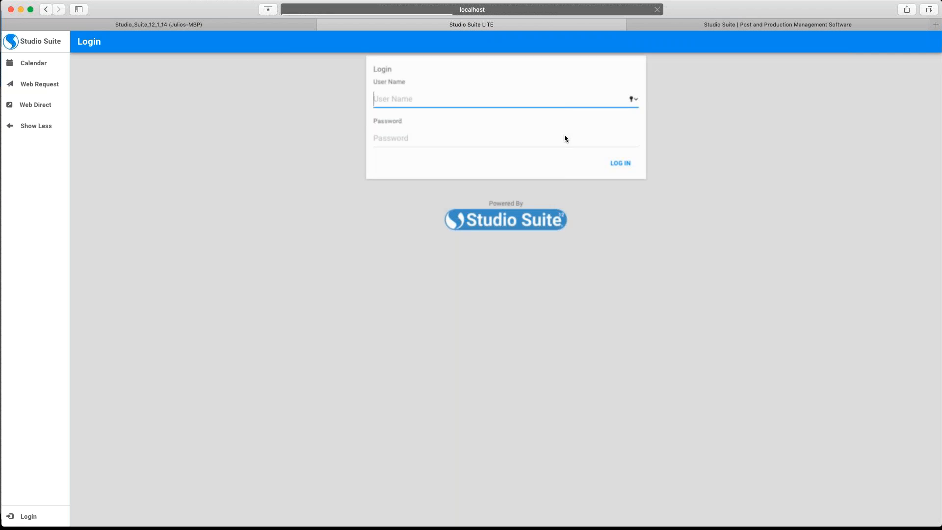
type("admin")
key("Tab")
type("admin")
left_click(613, 166)
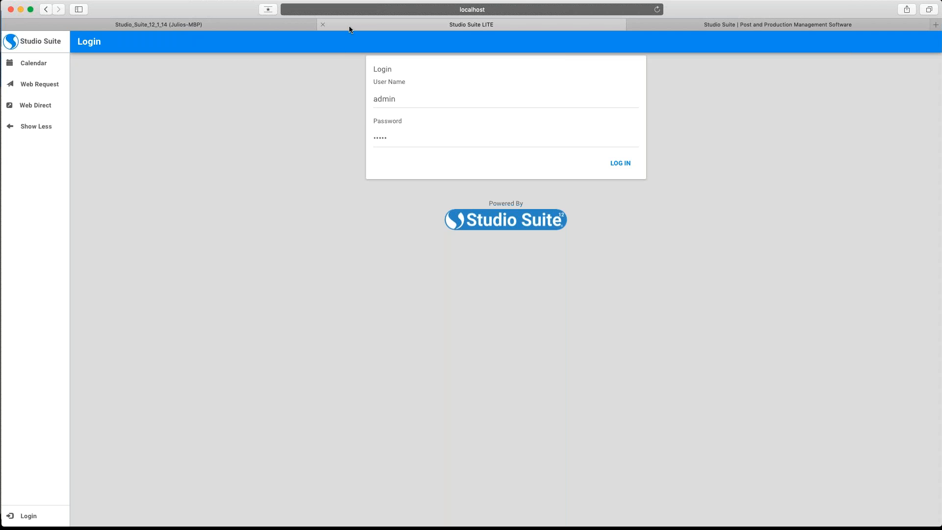
left_click(273, 27)
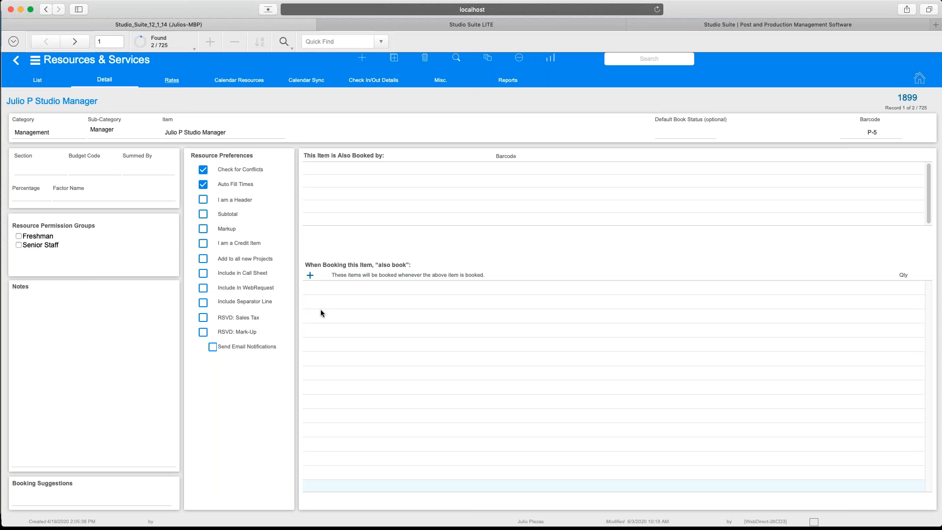
Return to the Millenial Productions home dashboard, select the in-progress task, then advance the slide.
left_click(35, 60)
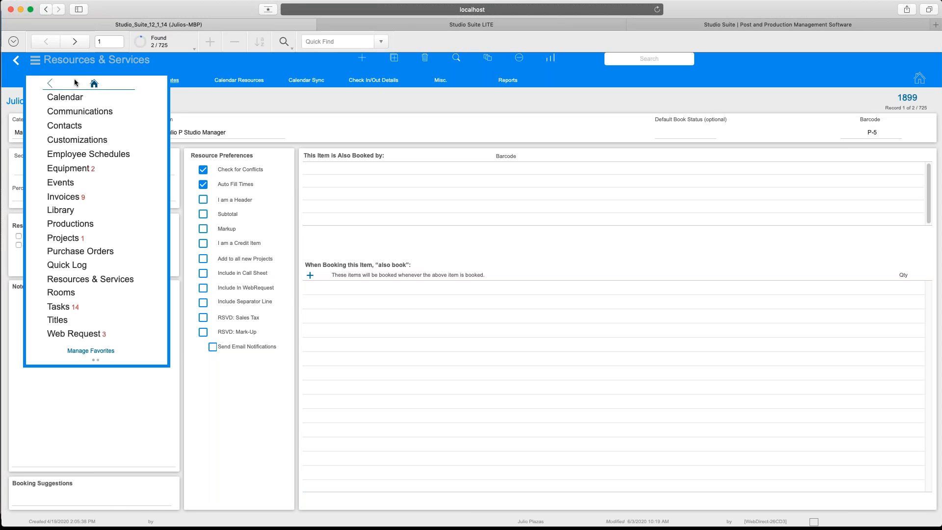
left_click(94, 84)
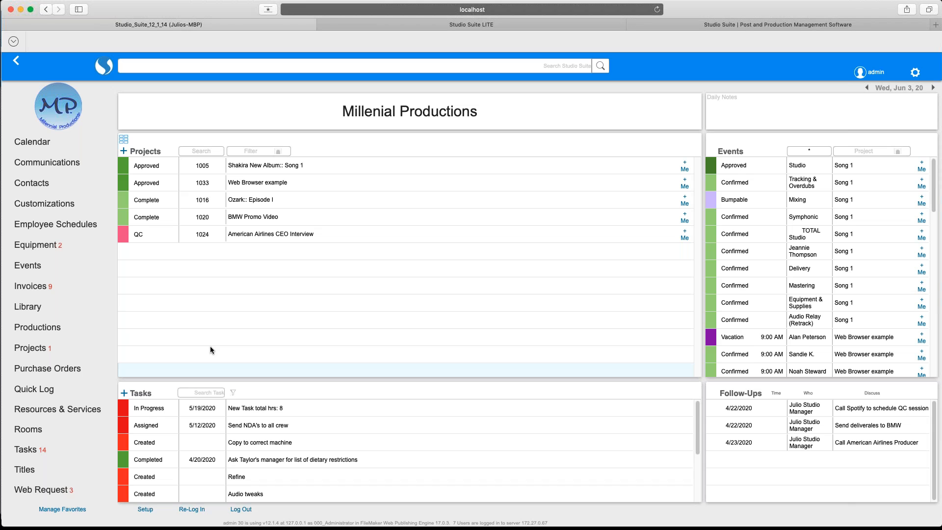
left_click(163, 414)
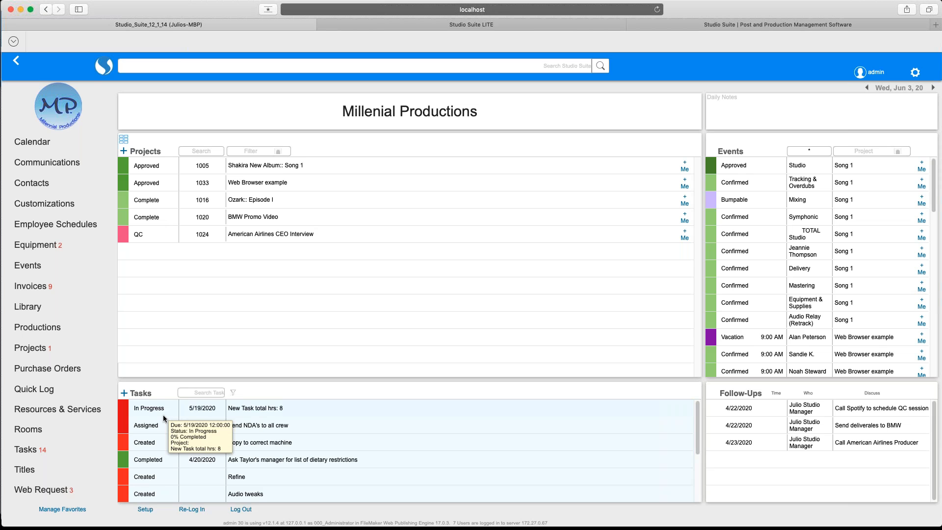
left_click(155, 411)
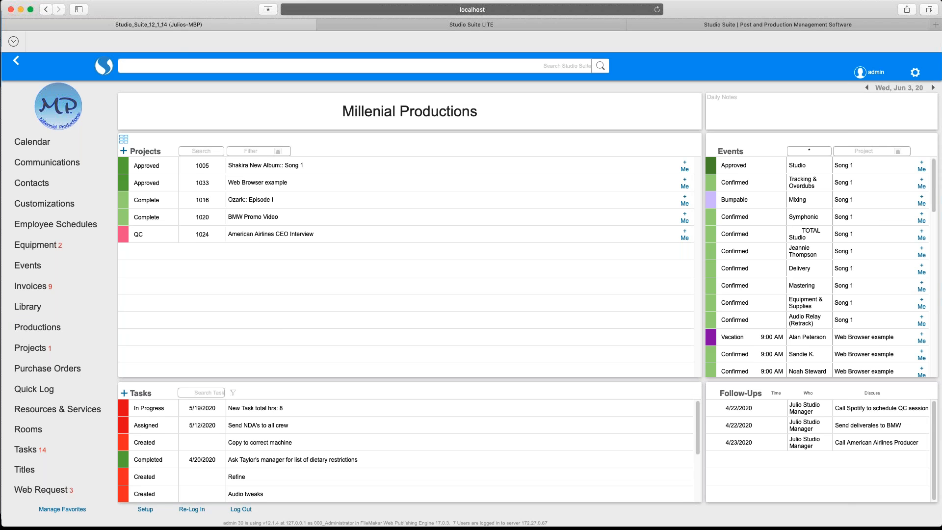
key("super+Tab")
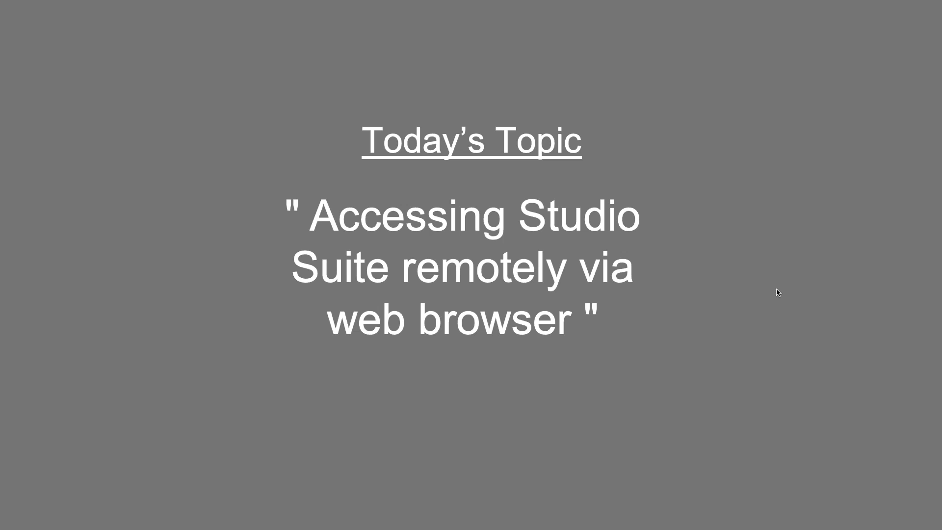
left_click(776, 288)
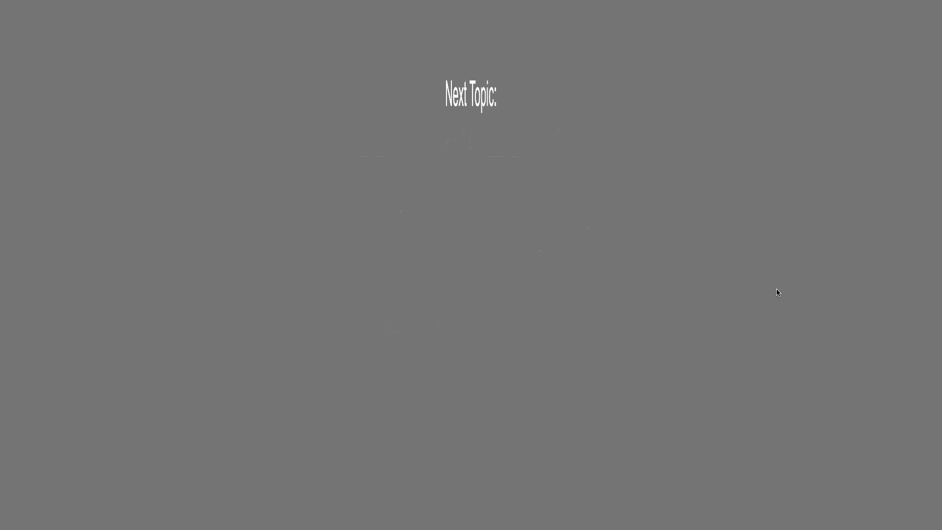